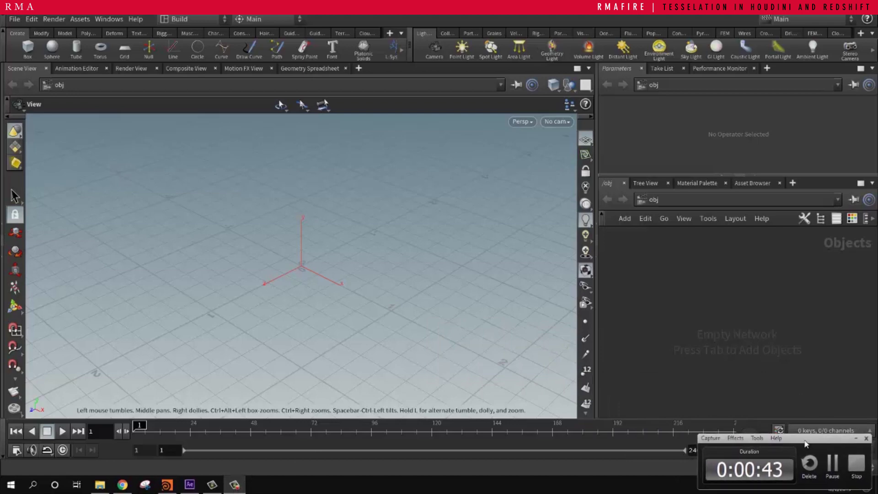
# Step: Add a box geometry object to the empty object network
pyautogui.click(718, 316)
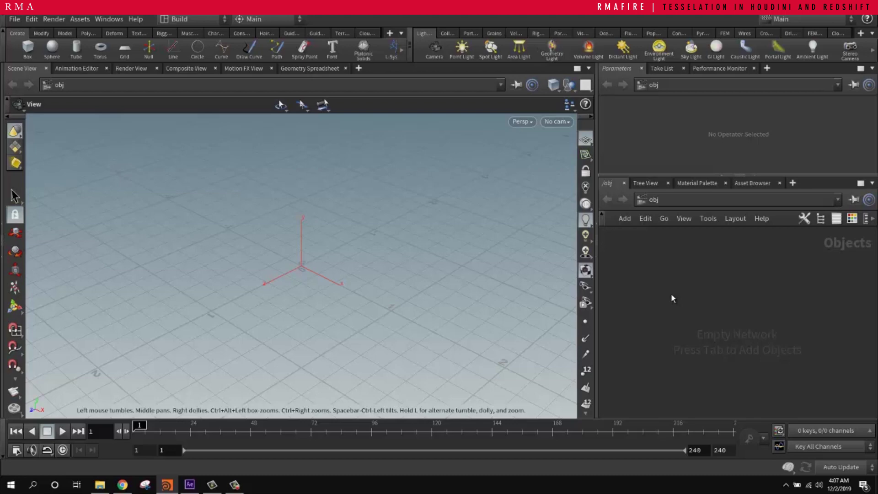
pyautogui.press('Tab')
pyautogui.write('box')
pyautogui.press('Return')
pyautogui.click(688, 272)
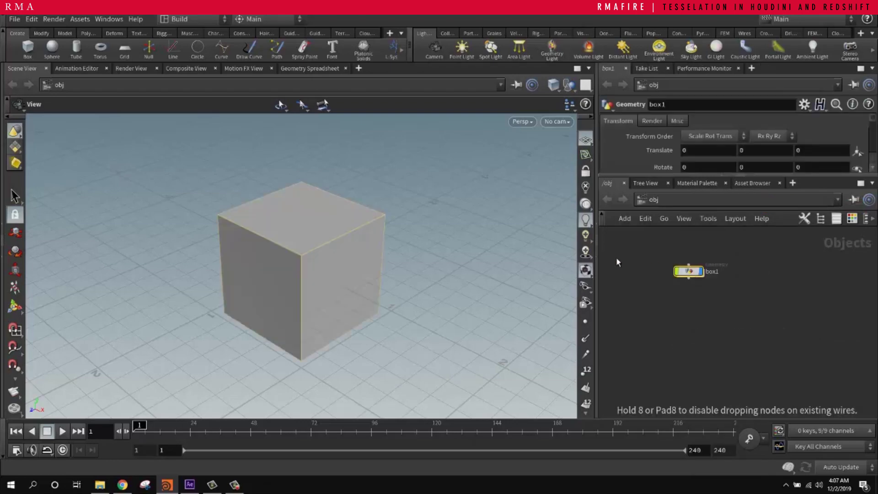
pyautogui.scroll(-3, 340, 212)
pyautogui.moveTo(339, 221); pyautogui.dragTo(315, 246, button='middle')
pyautogui.moveTo(315, 245); pyautogui.dragTo(298, 231)
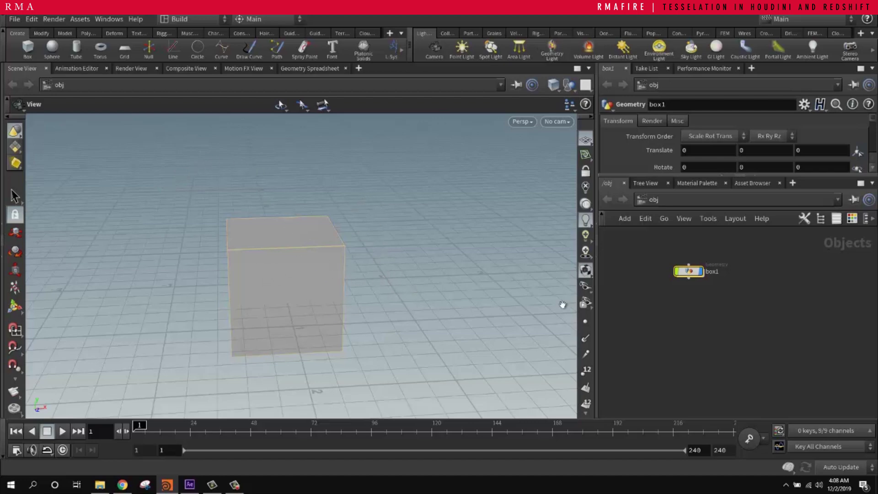
# Step: Add a sphere geometry object below the box and rename it particles
pyautogui.click(443, 277)
pyautogui.press('Tab')
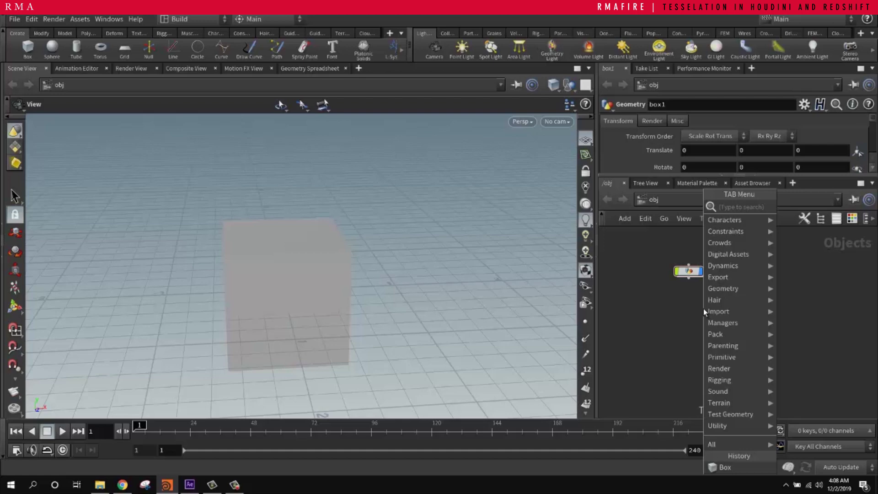
pyautogui.write('sphere')
pyautogui.press('Return')
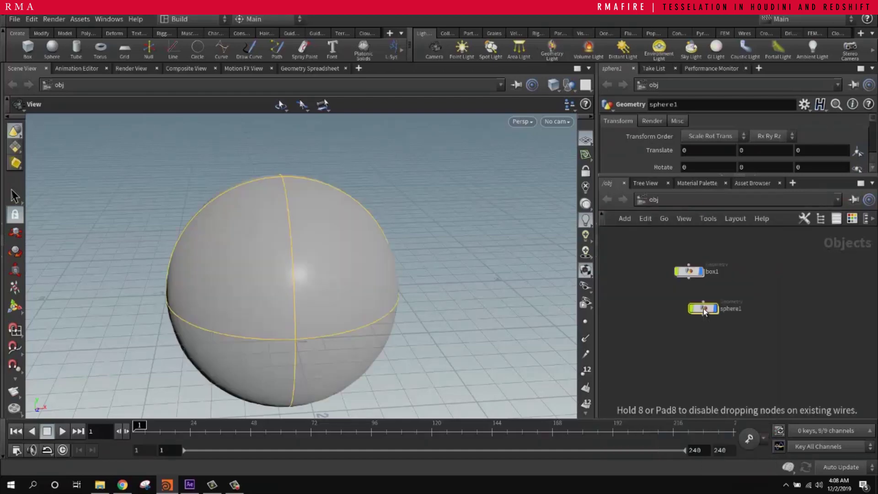
pyautogui.click(688, 310)
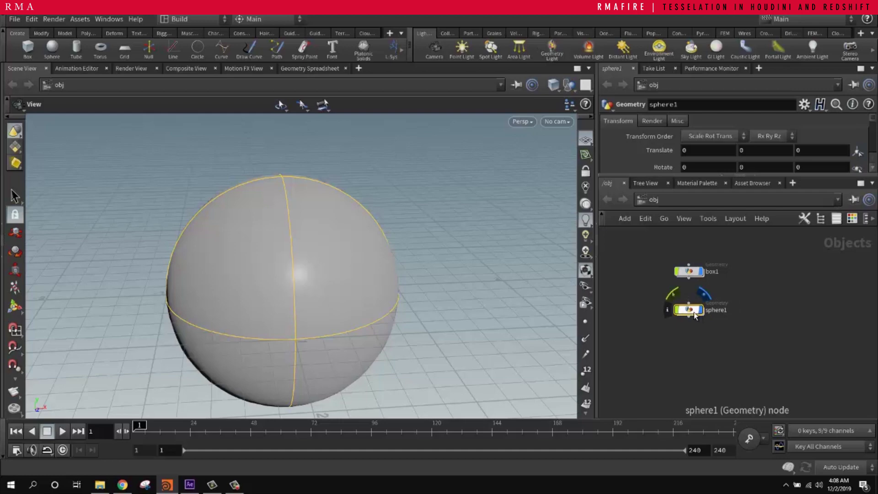
pyautogui.doubleClick(716, 310)
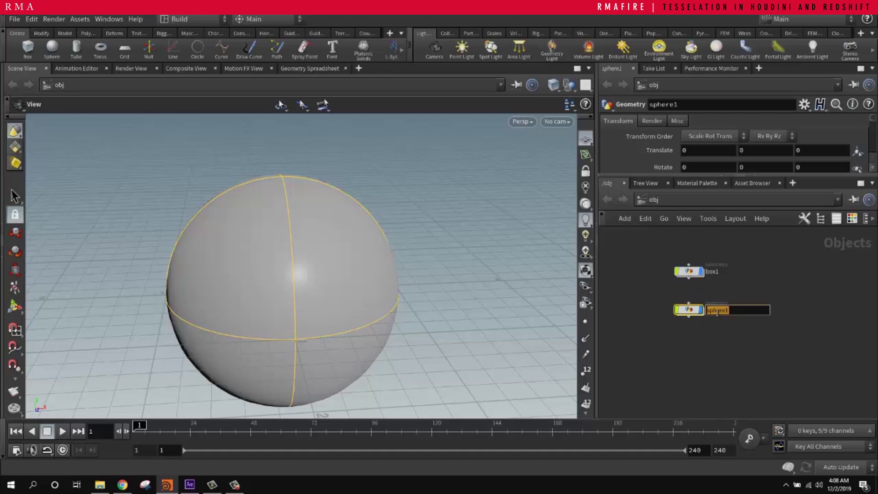
pyautogui.write('particles')
pyautogui.press('Return')
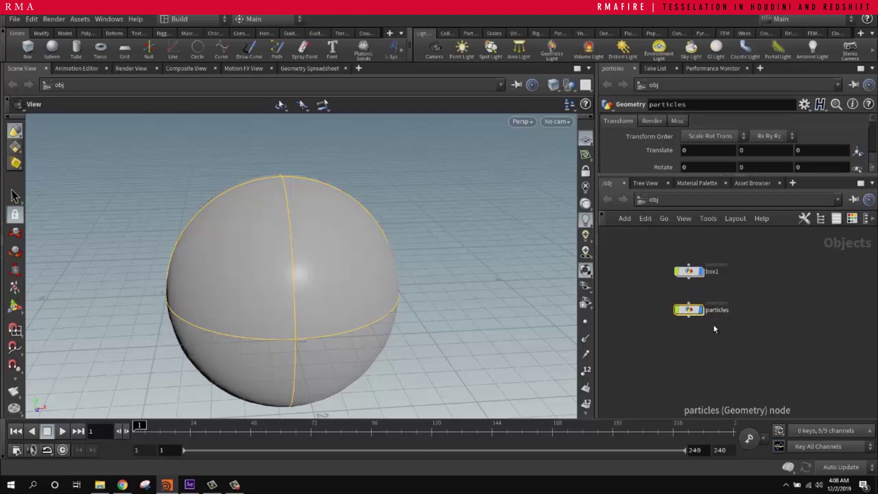
# Step: Go inside the particles object and set the sphere's primitive type to Polygon
pyautogui.doubleClick(696, 310)
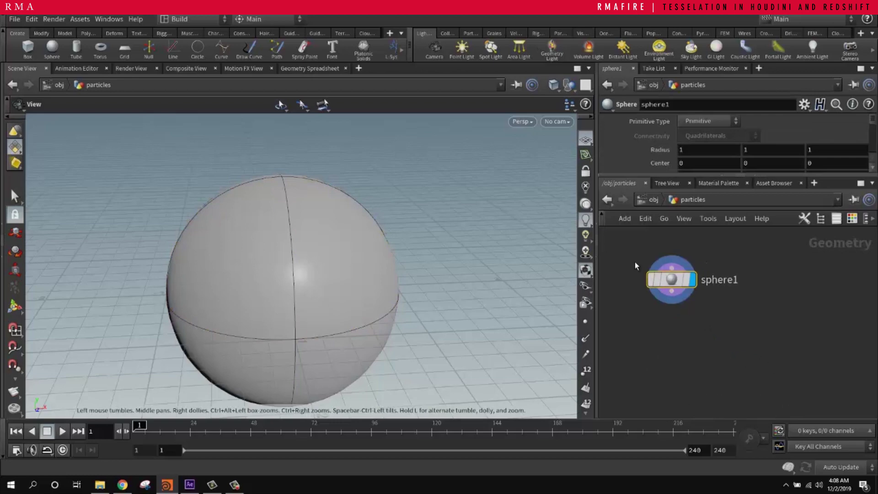
pyautogui.click(692, 122)
pyautogui.click(696, 135)
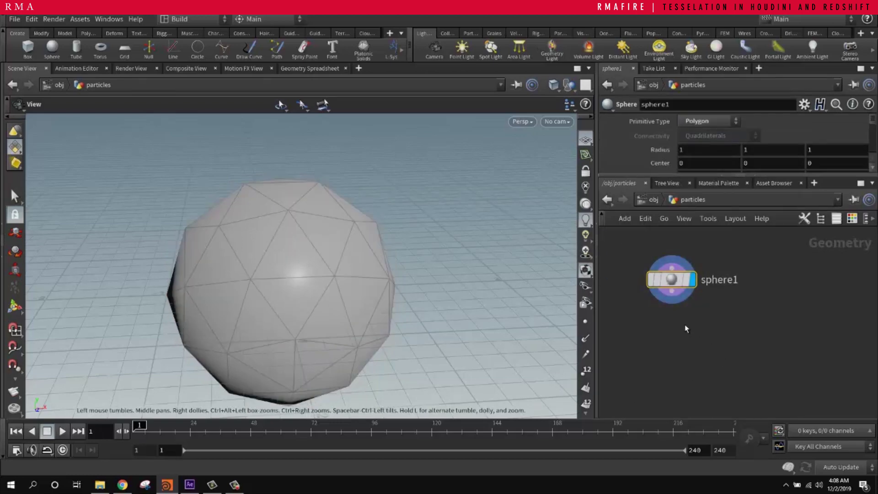
# Step: Add a Transform node after the sphere and shift it slightly, by about -0.019, 0.036, -0.067
pyautogui.press('Tab')
pyautogui.moveTo(724, 163)
pyautogui.click(594, 78)
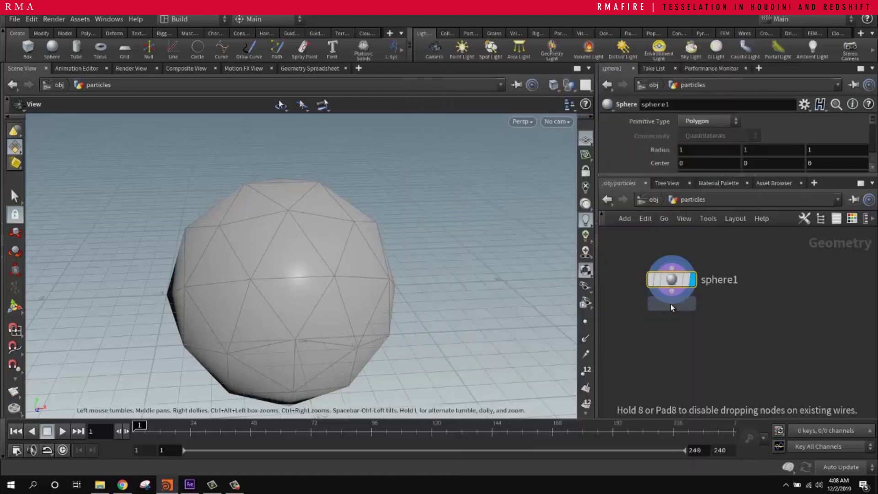
pyautogui.click(672, 330)
pyautogui.moveTo(323, 309); pyautogui.dragTo(308, 290)
pyautogui.press('Return')
pyautogui.press('Escape')
pyautogui.moveTo(407, 281); pyautogui.dragTo(243, 305)
pyautogui.press('Return')
pyautogui.press('Escape')
pyautogui.press('Return')
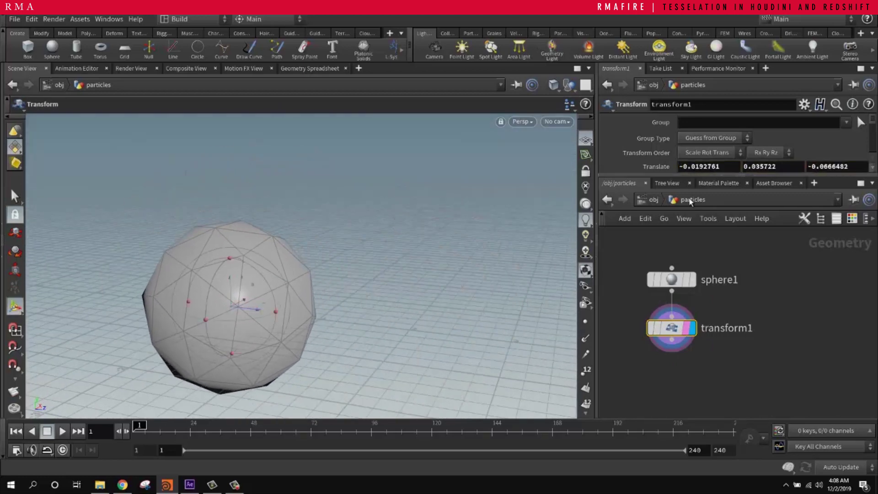
# Step: Rearrange the workspace so a widened network editor replaces the separate parameter pane and shows the node parameters inside it
pyautogui.scroll(-2, 639, 146)
pyautogui.click(722, 183)
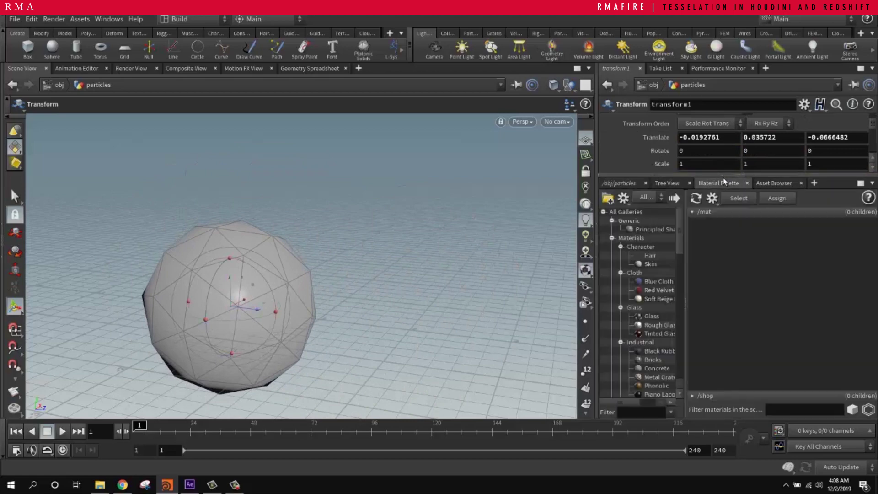
pyautogui.click(724, 178)
pyautogui.click(619, 72)
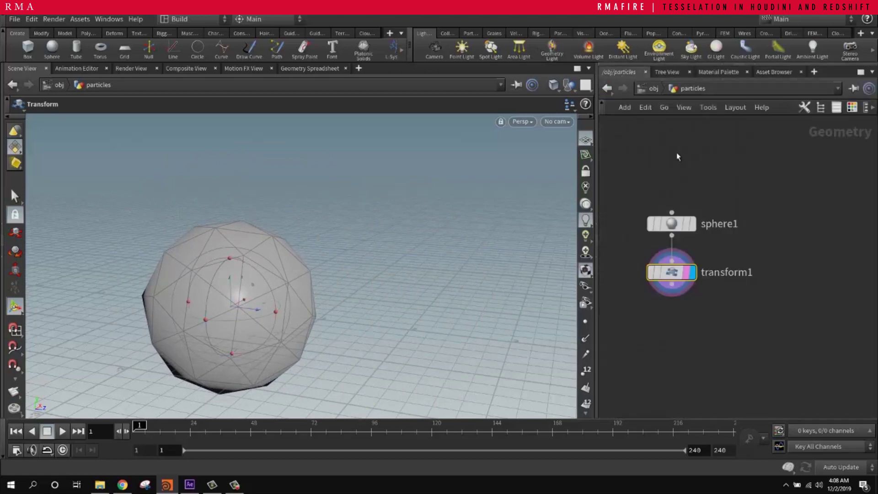
pyautogui.moveTo(597, 280); pyautogui.dragTo(391, 290)
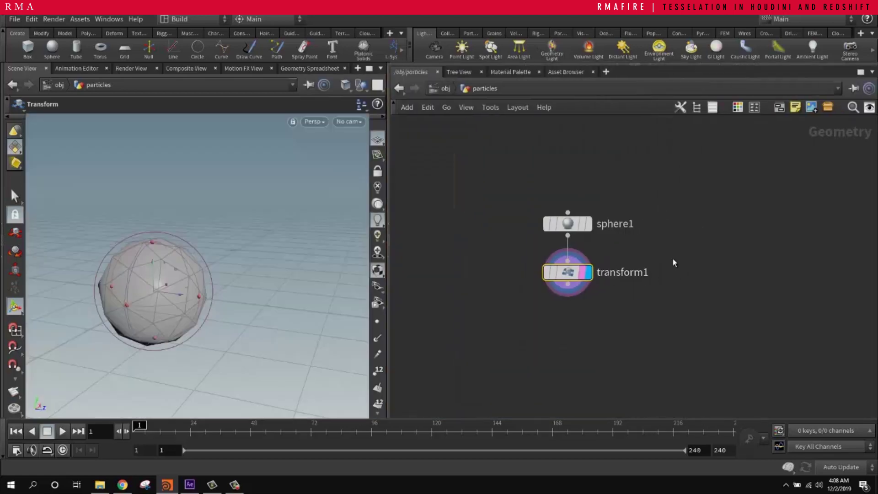
pyautogui.press('p')
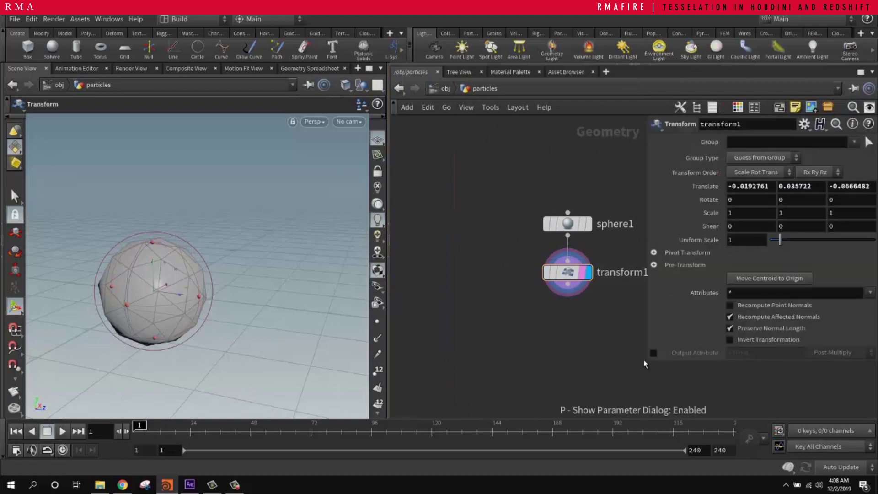
pyautogui.moveTo(645, 364); pyautogui.dragTo(621, 445)
pyautogui.moveTo(544, 308); pyautogui.dragTo(493, 308, button='middle')
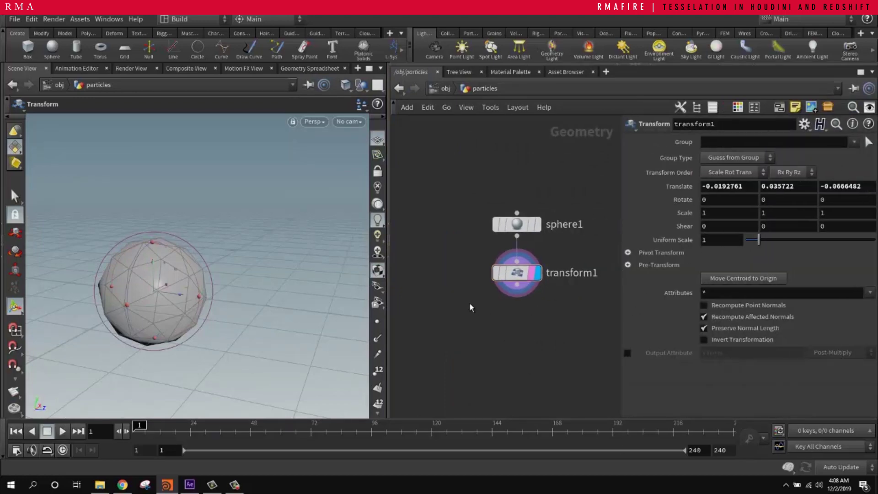
pyautogui.moveTo(561, 332); pyautogui.dragTo(530, 282, button='middle')
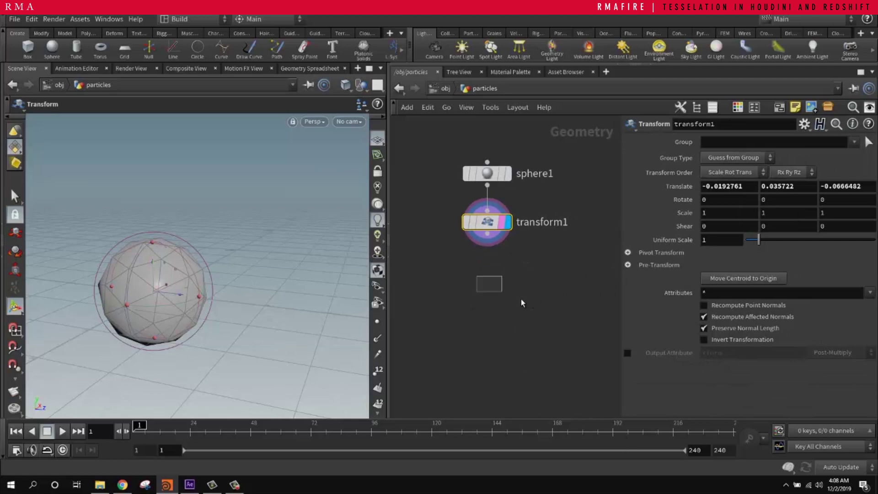
# Step: Add a Points from Volume node after the Transform node and display its result
pyautogui.press('Tab')
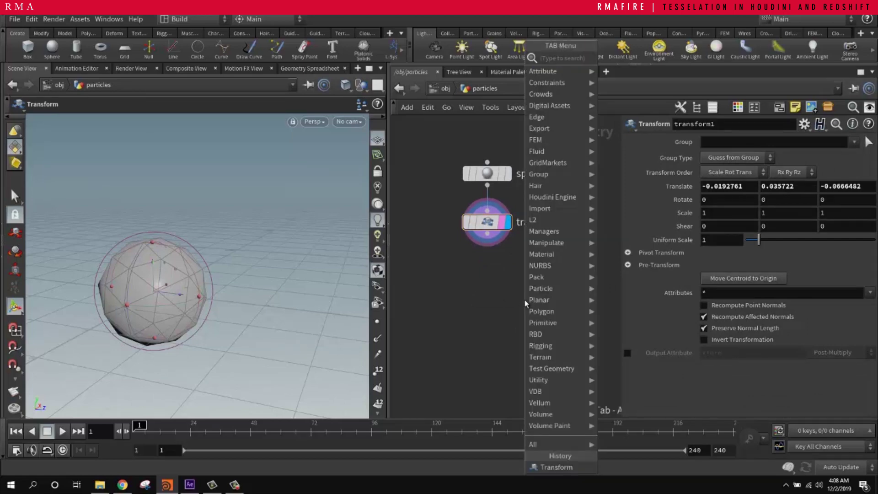
pyautogui.write('poin')
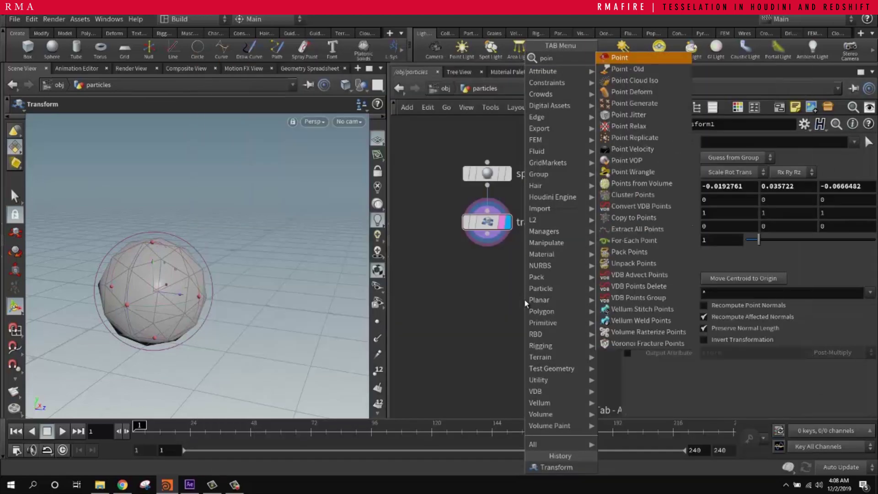
pyautogui.write('ts v')
pyautogui.press('Return')
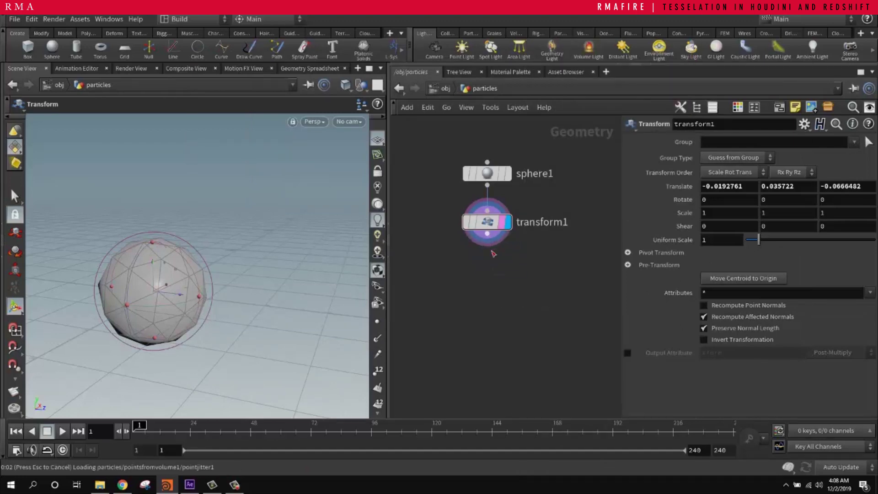
pyautogui.click(509, 273)
pyautogui.click(509, 273)
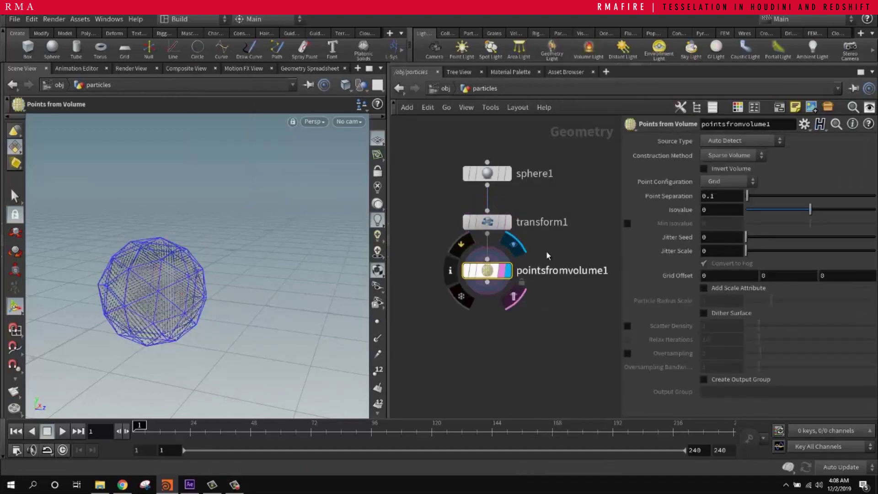
# Step: Compare the Transform node's surface points with the points filling the sphere from Points from Volume
pyautogui.press('Escape')
pyautogui.scroll(2, 215, 286)
pyautogui.scroll(3, 183, 290)
pyautogui.moveTo(152, 294); pyautogui.dragTo(209, 290)
pyautogui.press('Return')
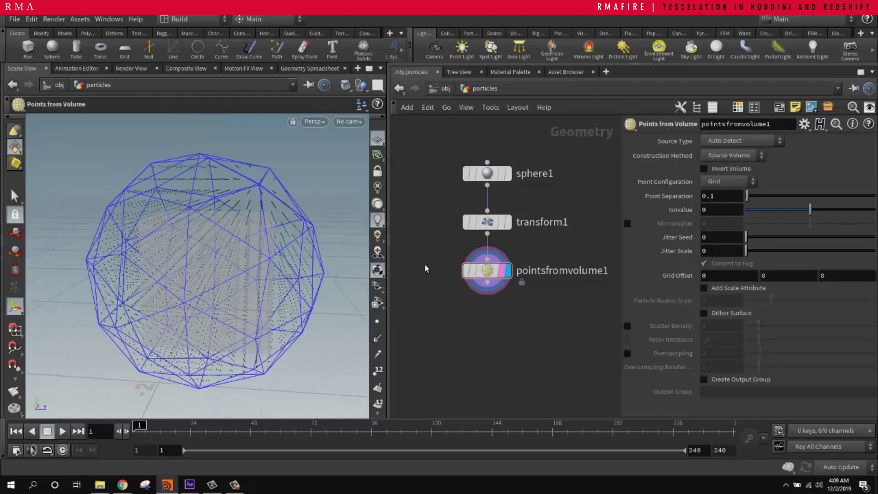
pyautogui.moveTo(427, 269); pyautogui.dragTo(515, 314)
pyautogui.click(507, 222)
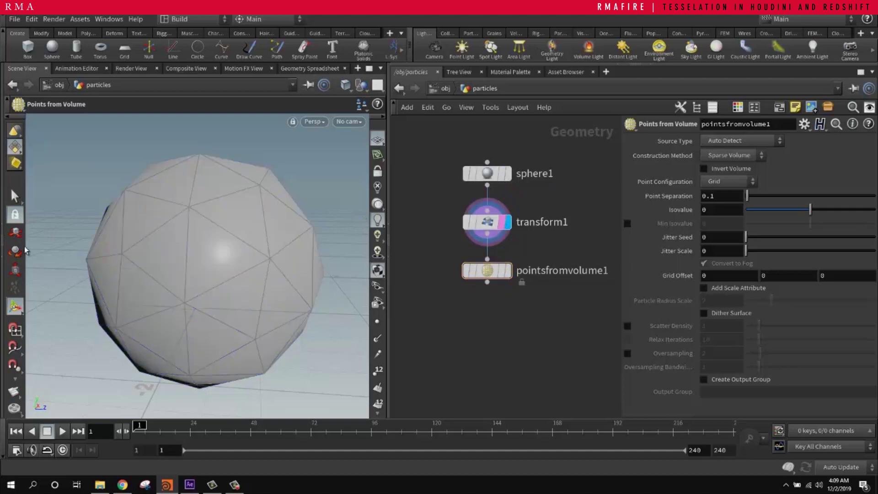
pyautogui.click(15, 197)
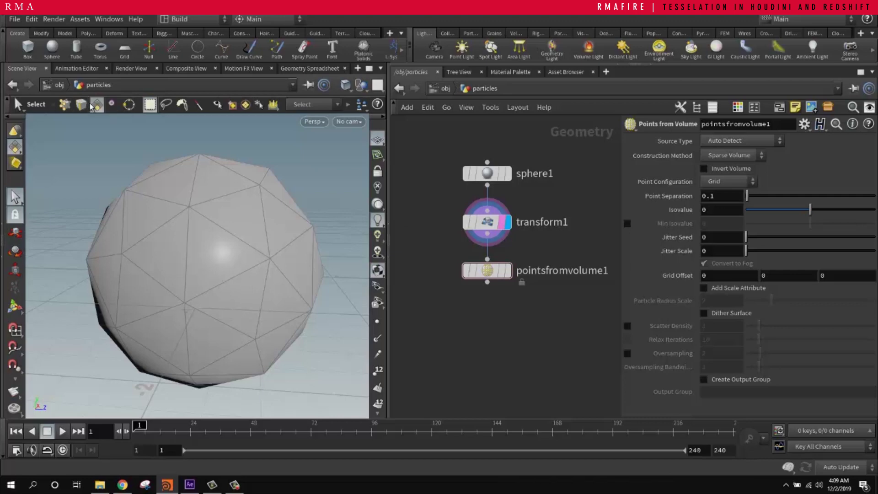
pyautogui.click(64, 104)
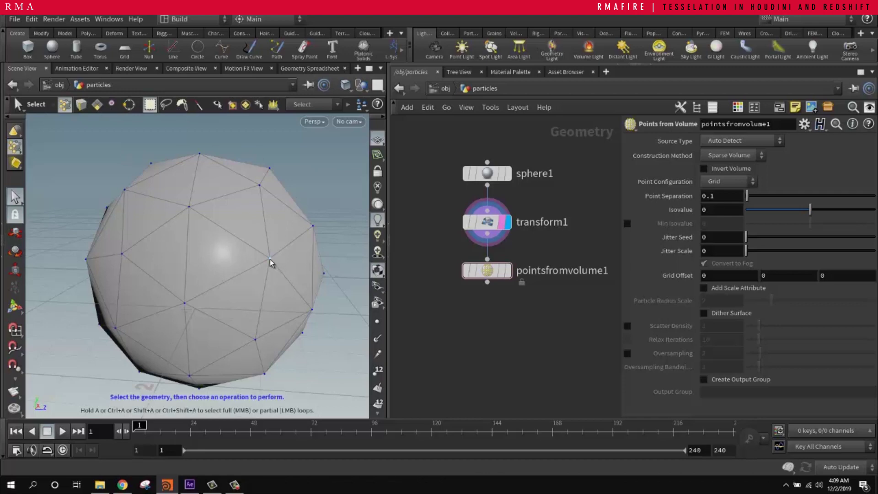
pyautogui.click(509, 272)
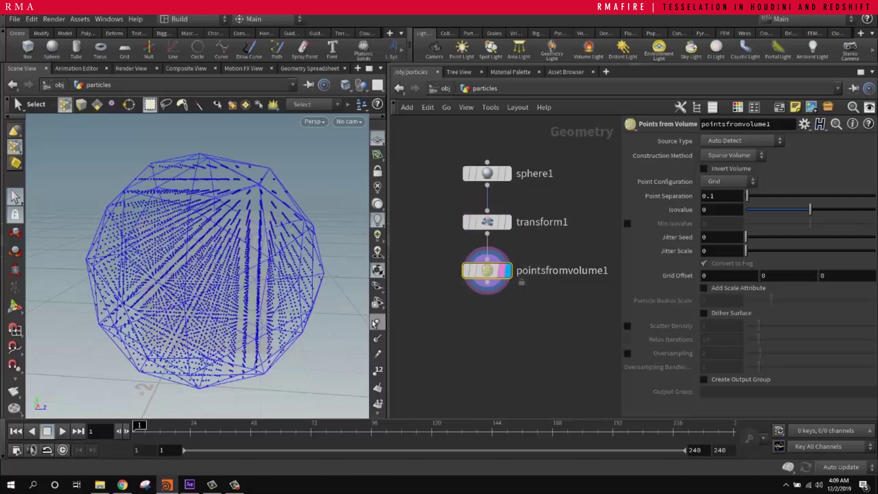
pyautogui.click(96, 104)
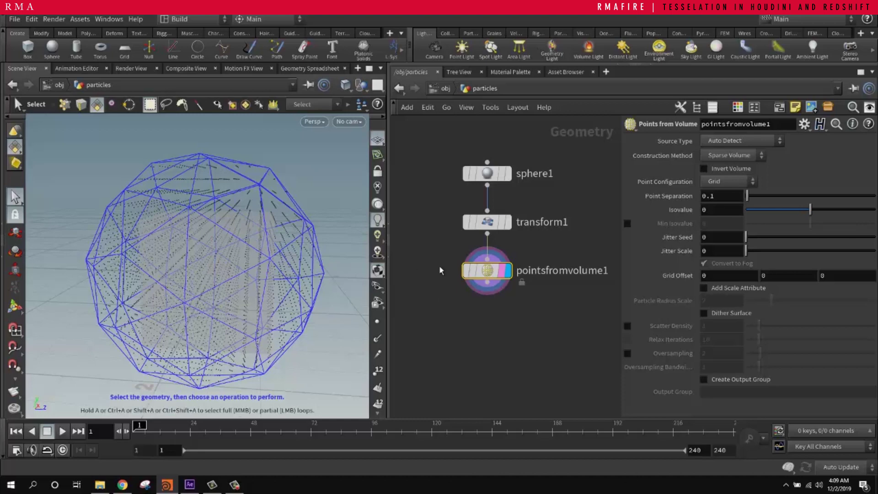
# Step: Set the volume points' Jitter Seed to 1.88 and Jitter Scale to 1.63, and show the origin axes in the viewport
pyautogui.moveTo(746, 237); pyautogui.dragTo(767, 249)
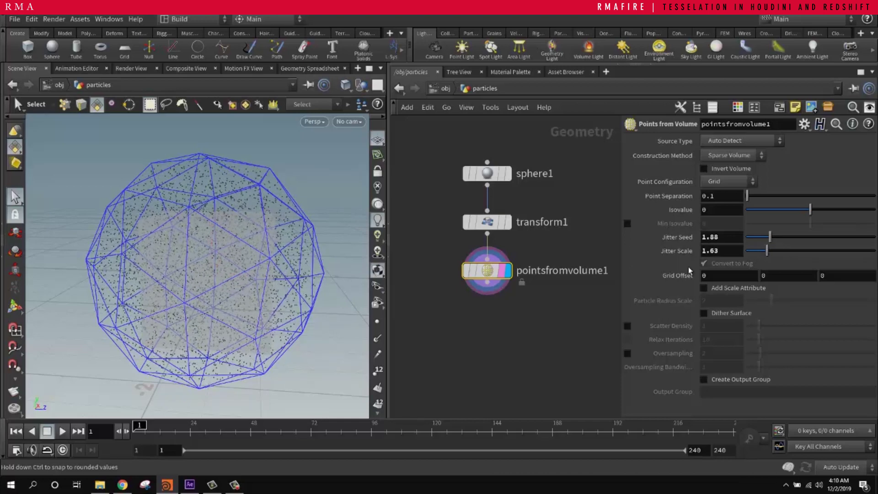
pyautogui.click(361, 104)
pyautogui.click(393, 121)
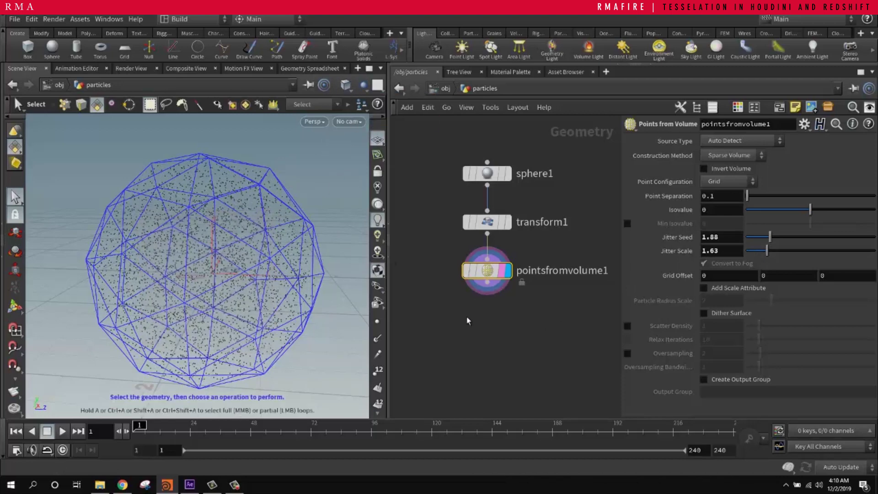
# Step: Add a POP Network after Points from Volume, display its result, and go inside it
pyautogui.moveTo(530, 330); pyautogui.dragTo(525, 281, button='middle')
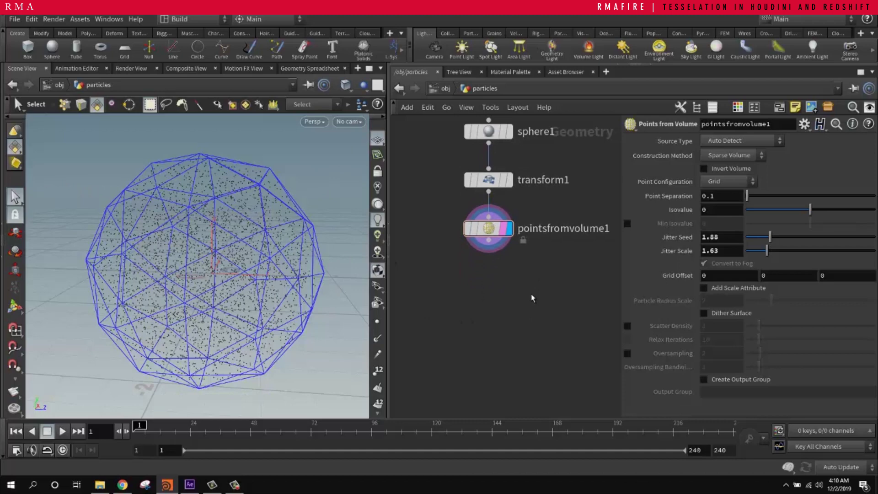
pyautogui.press('Tab')
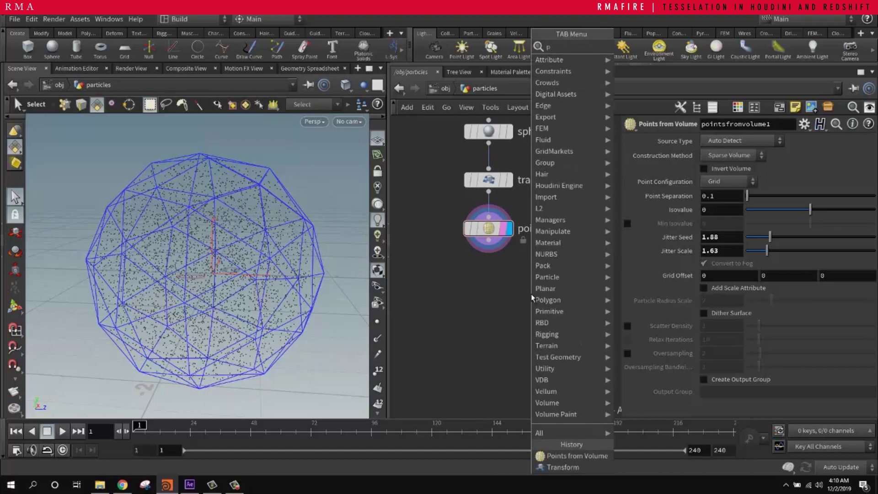
pyautogui.write('pop')
pyautogui.press('Return')
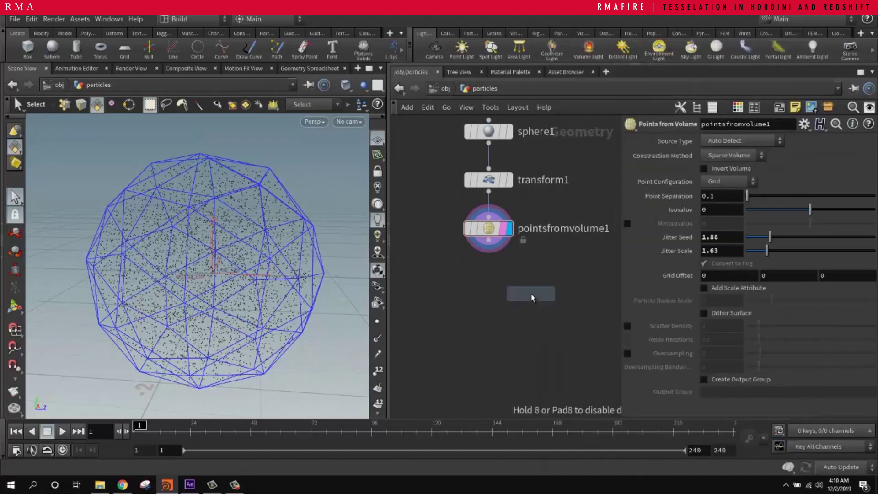
pyautogui.click(520, 273)
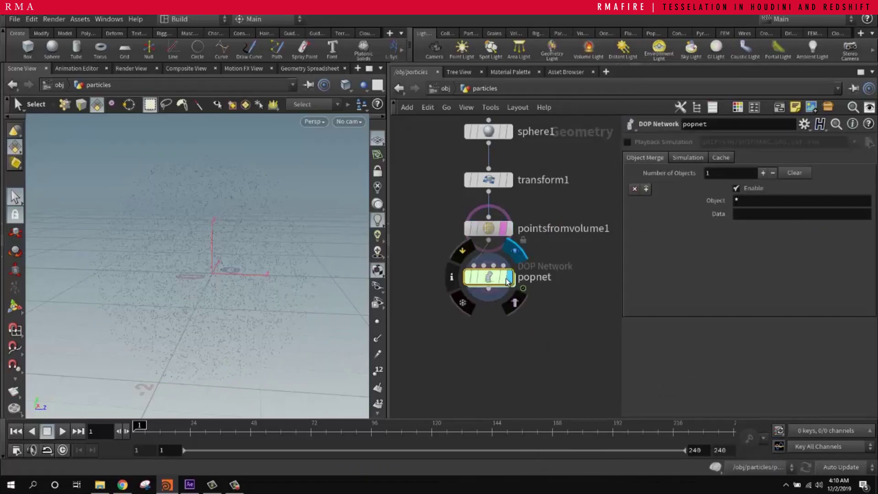
pyautogui.doubleClick(488, 277)
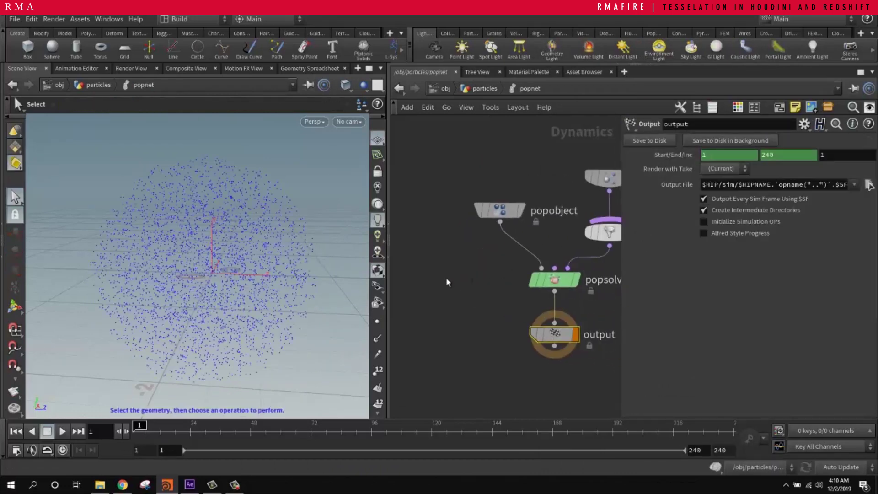
# Step: Set the source_first_input POP Source's Emission Type to All Points and open its birth settings
pyautogui.moveTo(388, 279); pyautogui.dragTo(326, 280)
pyautogui.scroll(-3, 398, 293)
pyautogui.scroll(3, 479, 232)
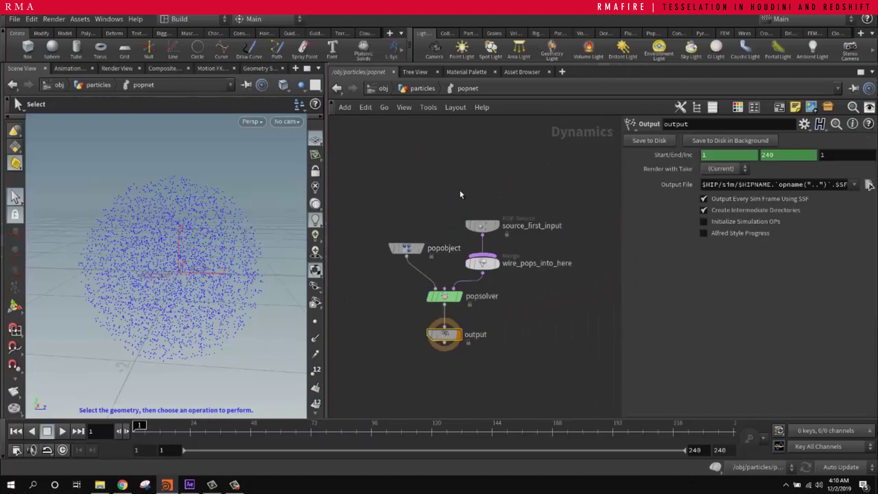
pyautogui.moveTo(479, 232); pyautogui.dragTo(493, 168)
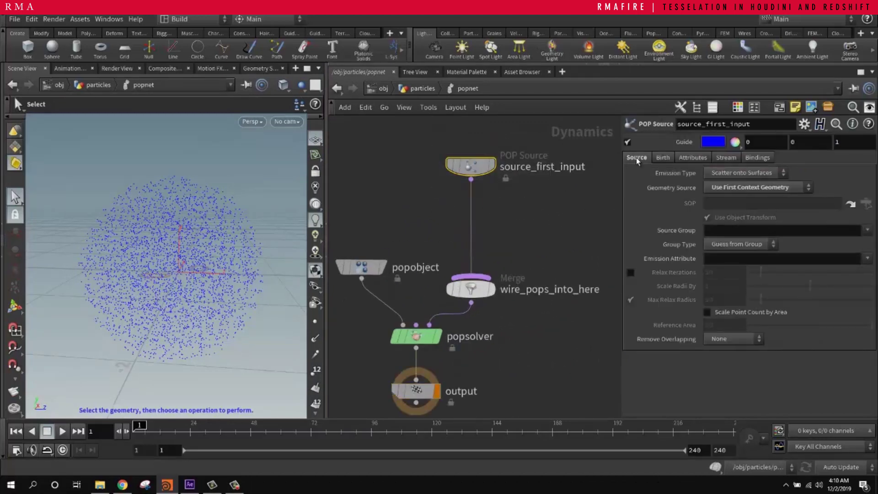
pyautogui.click(733, 174)
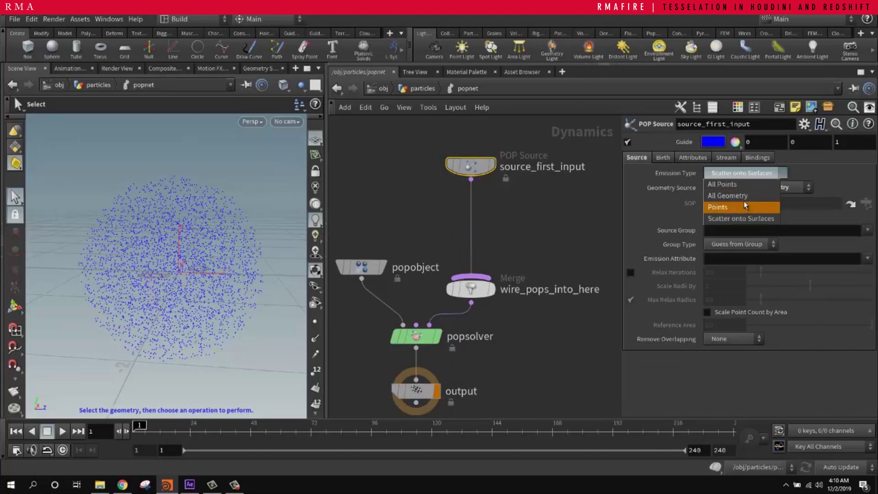
pyautogui.click(722, 184)
pyautogui.scroll(5, 196, 284)
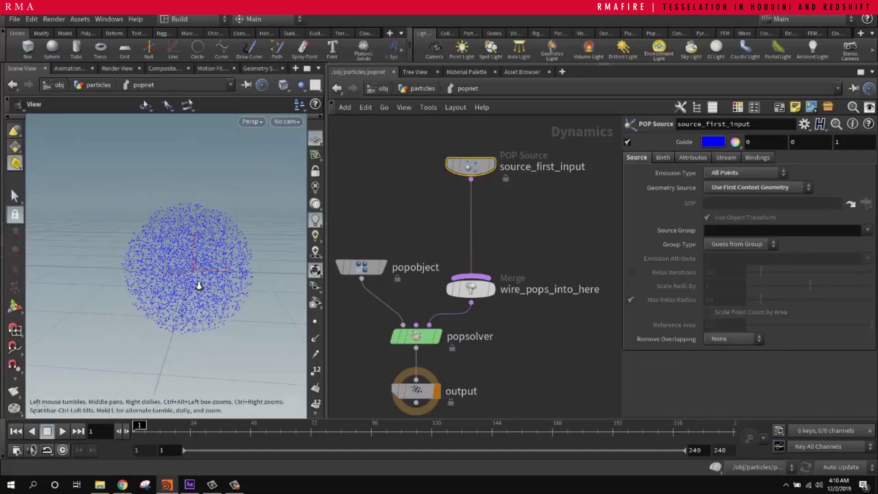
pyautogui.click(663, 157)
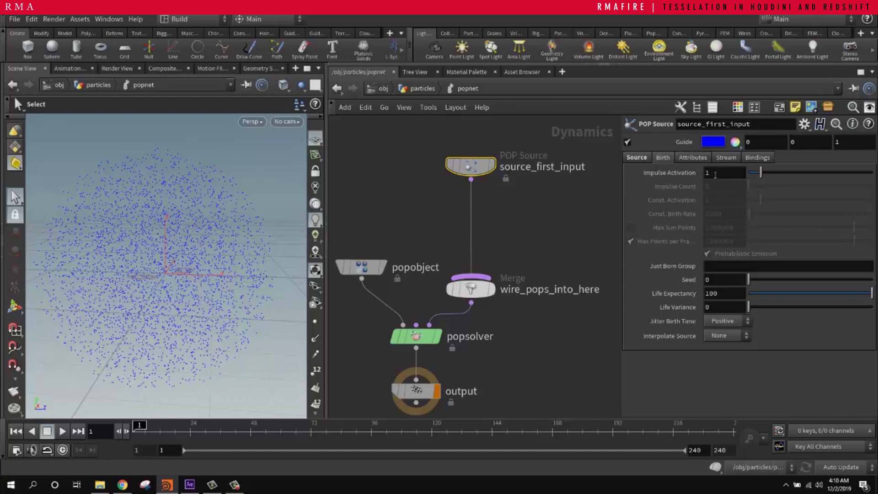
# Step: Insert a POP Force node between the POP Source and the merge, and set its noise Amplitude to 0.15
pyautogui.click(524, 212)
pyautogui.press('Tab')
pyautogui.write('pop')
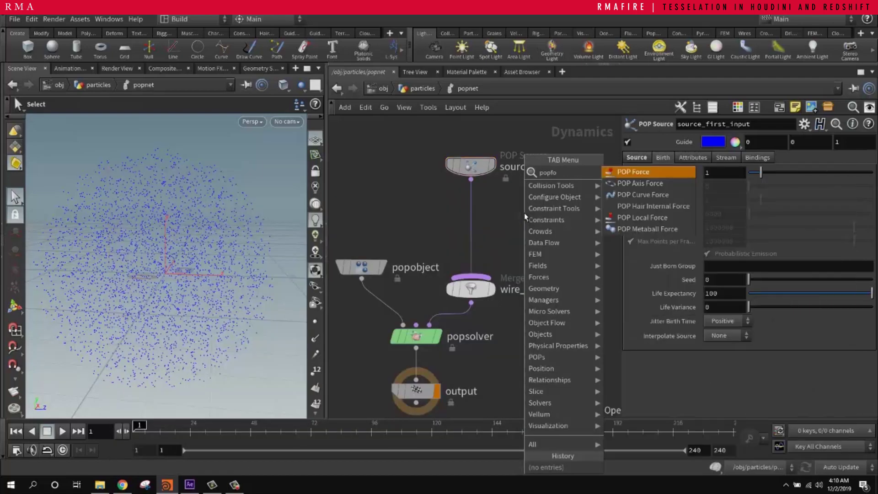
pyautogui.press('Return')
pyautogui.click(473, 216)
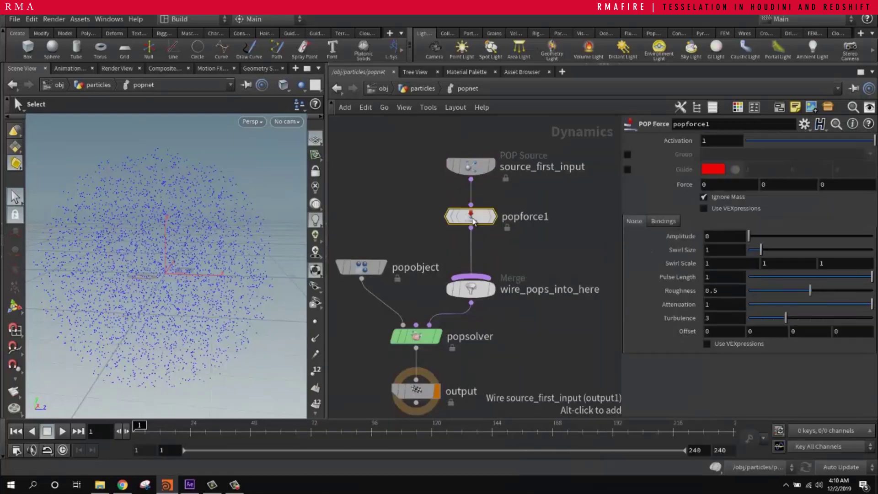
pyautogui.moveTo(465, 219); pyautogui.dragTo(466, 222)
pyautogui.moveTo(750, 241); pyautogui.dragTo(751, 236)
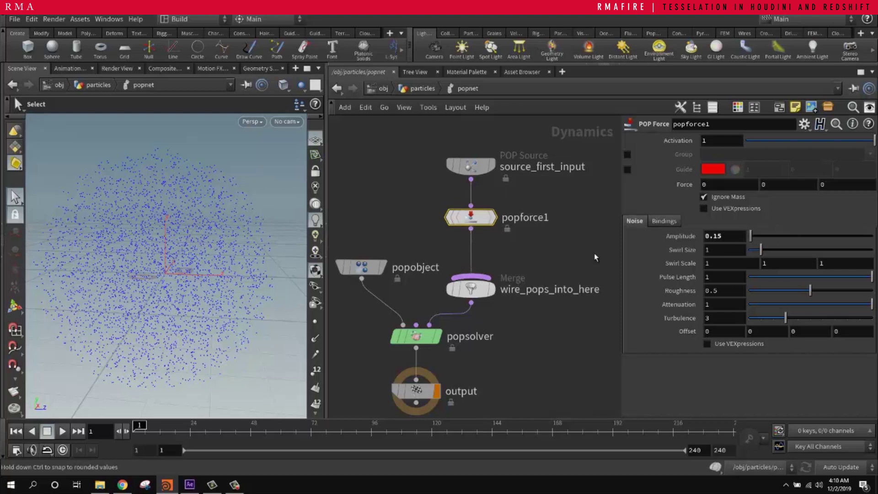
# Step: Play the simulation to examine the particle motion under the noise force, and return to frame 1
pyautogui.keyDown('alt'); pyautogui.moveTo(138, 257); pyautogui.dragTo(27, 274); pyautogui.keyUp('alt')
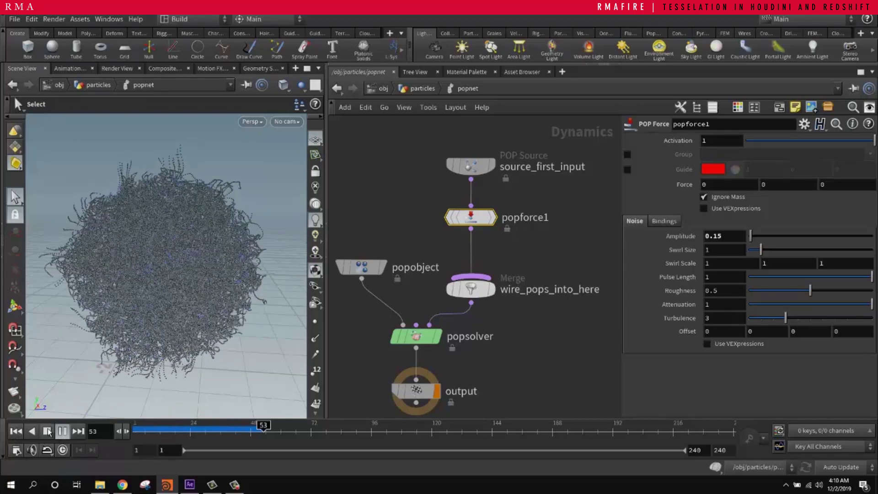
pyautogui.click(51, 431)
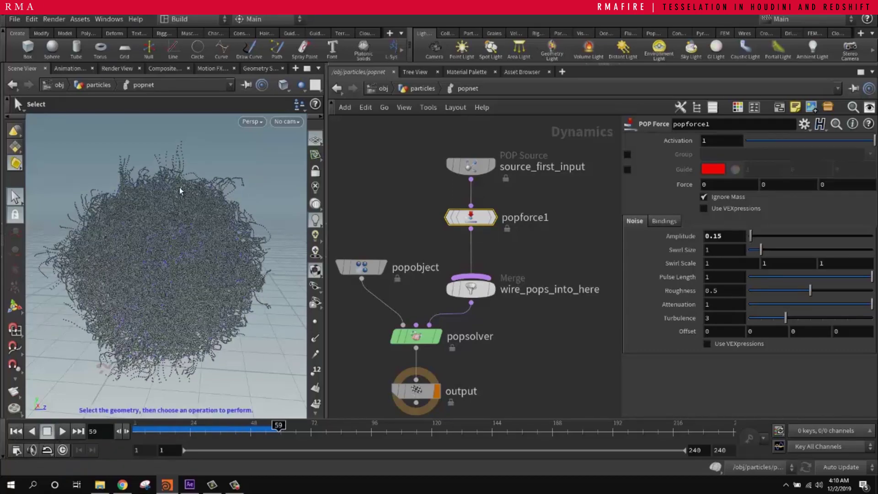
pyautogui.moveTo(262, 426); pyautogui.dragTo(138, 426)
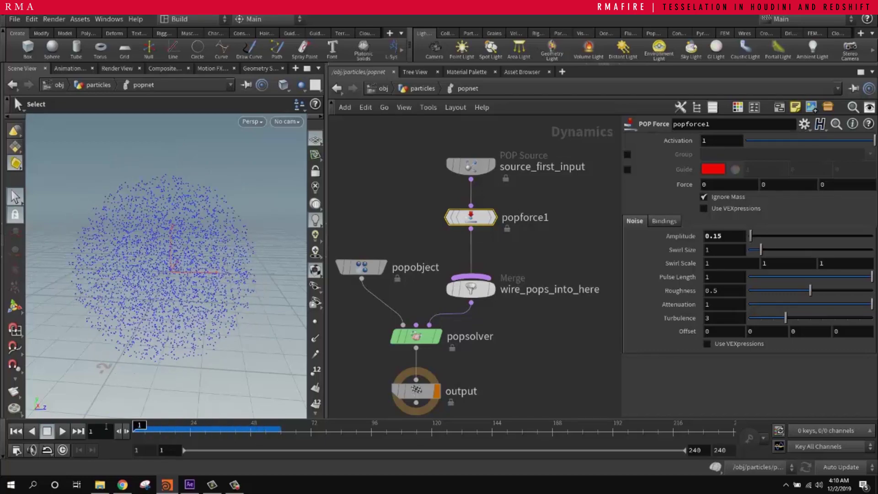
# Step: Enter $F>2 as the POP Source's Impulse Activation, test it in playback, and correct the expression to $F<2
pyautogui.click(471, 165)
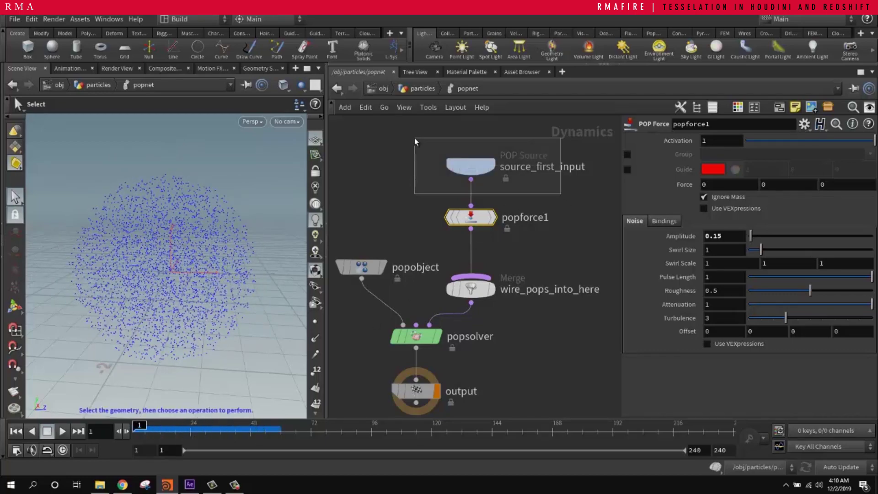
pyautogui.write('$')
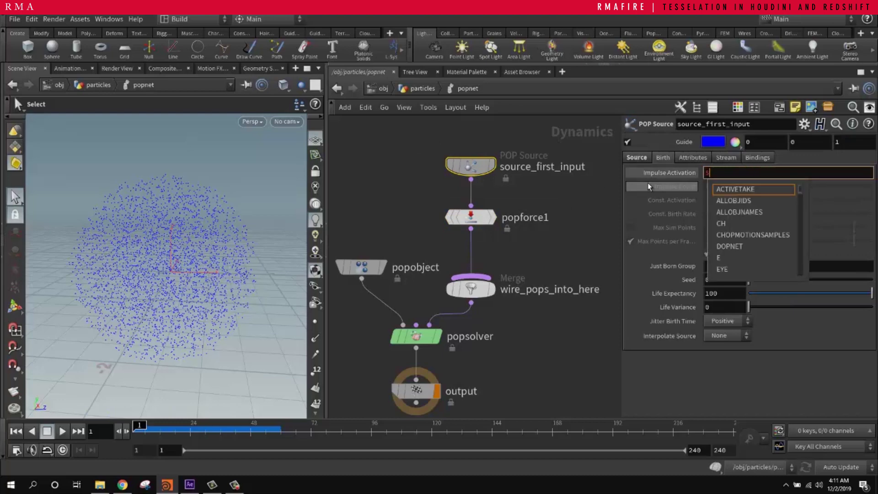
pyautogui.write('F>')
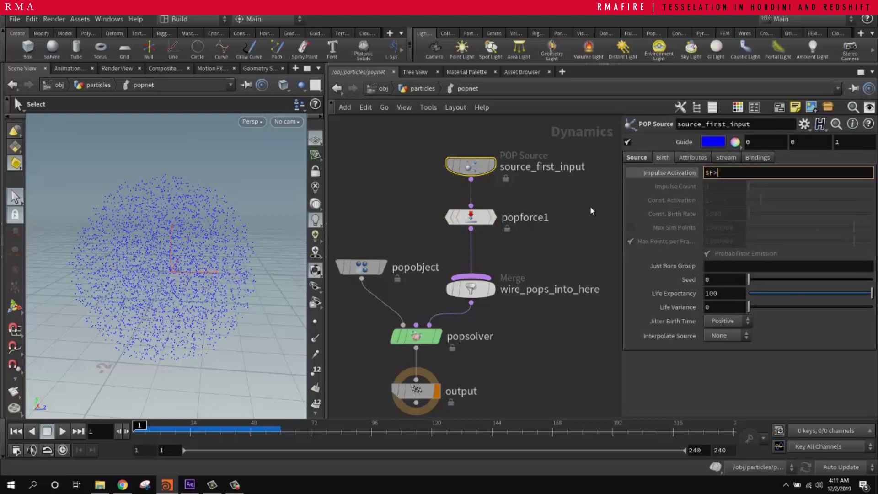
pyautogui.write('2')
pyautogui.press('Return')
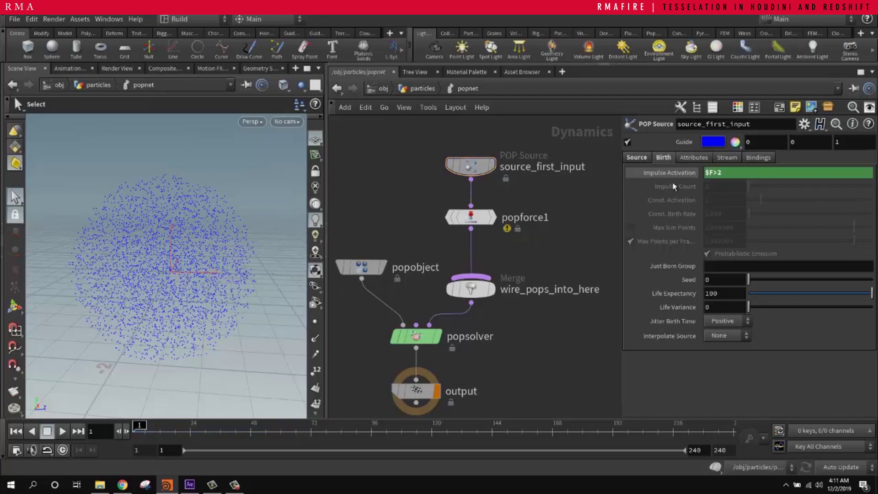
pyautogui.click(62, 431)
pyautogui.click(47, 431)
pyautogui.click(16, 431)
# Step: Play and scrub the simulation to check how the particles emit and drift with the $F<2 activation
pyautogui.click(62, 431)
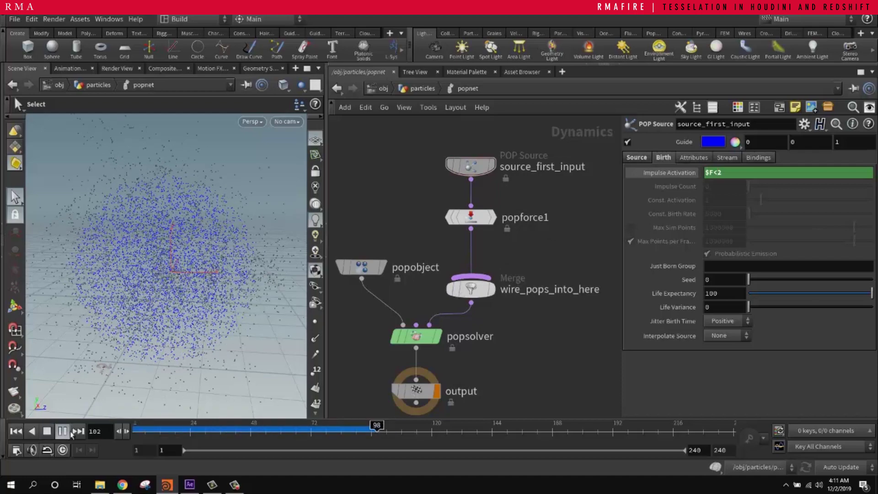
pyautogui.click(62, 431)
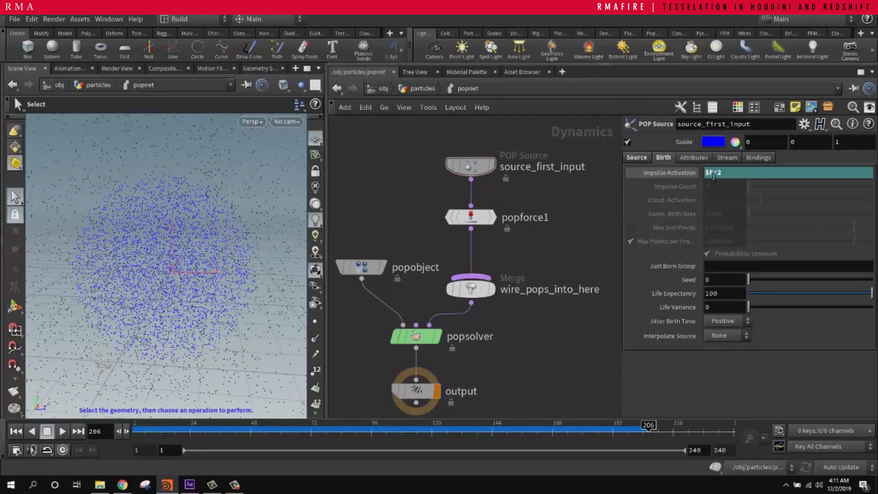
pyautogui.click(128, 429)
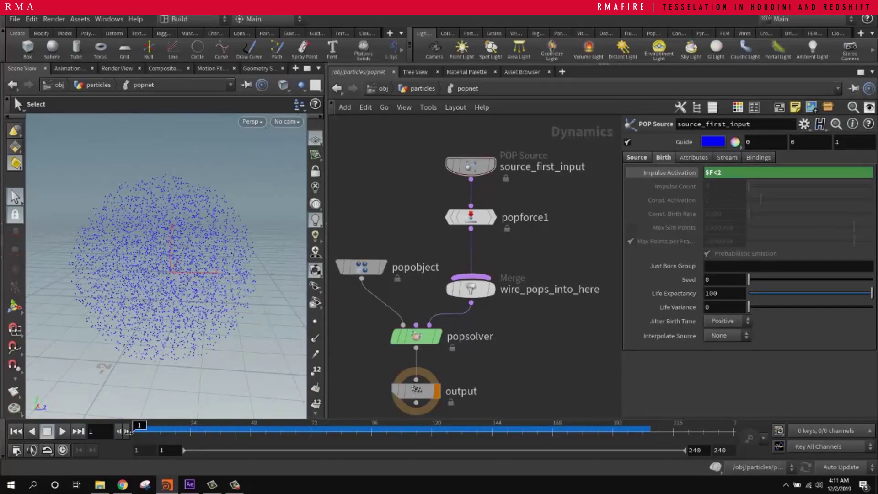
pyautogui.moveTo(138, 431); pyautogui.dragTo(180, 429)
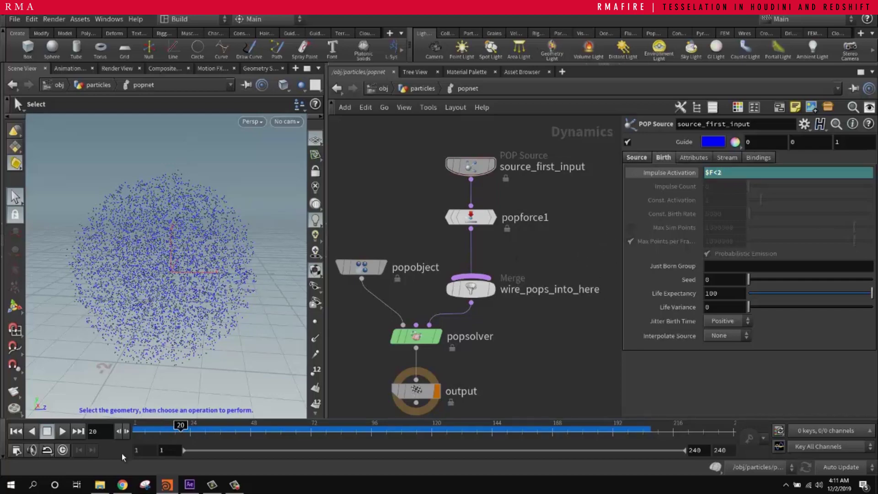
pyautogui.click(134, 423)
pyautogui.click(58, 433)
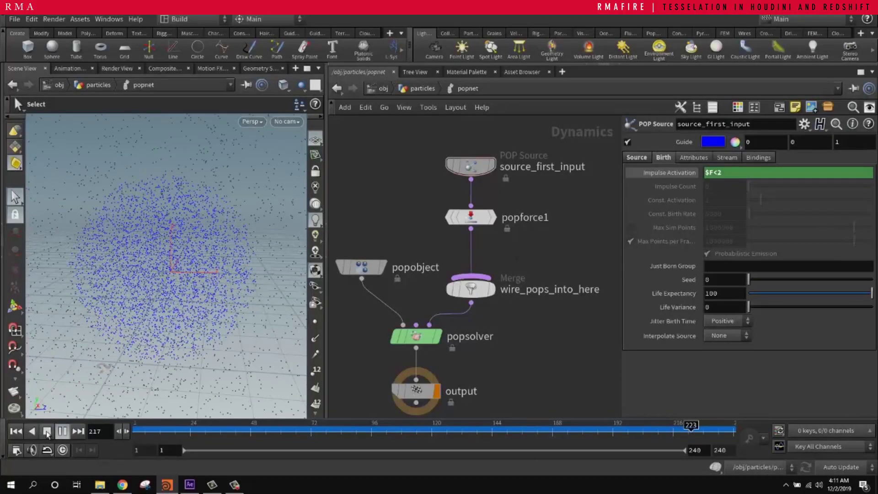
pyautogui.click(47, 432)
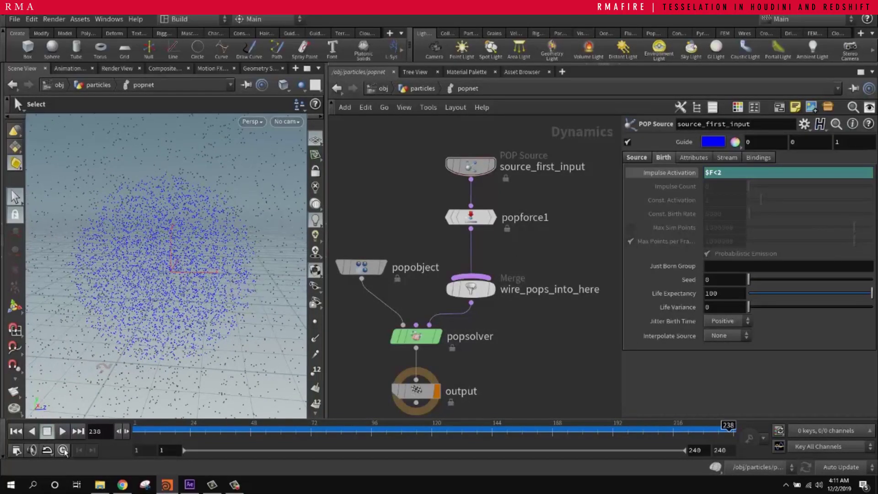
# Step: Enable real-time playback and replay the simulation from the first frame
pyautogui.click(16, 432)
pyautogui.click(62, 431)
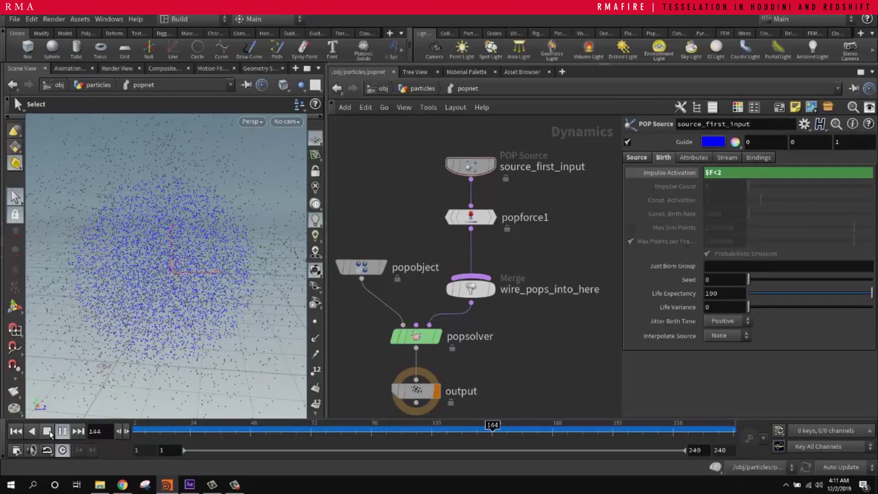
pyautogui.click(48, 432)
# Step: Set the noise Amplitude of popforce1 to 0.1
pyautogui.click(471, 217)
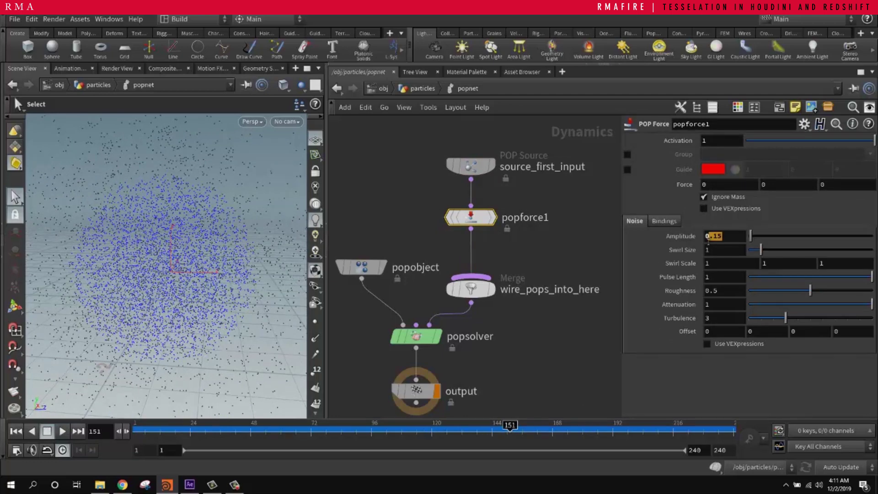
pyautogui.write('1')
pyautogui.press('Return')
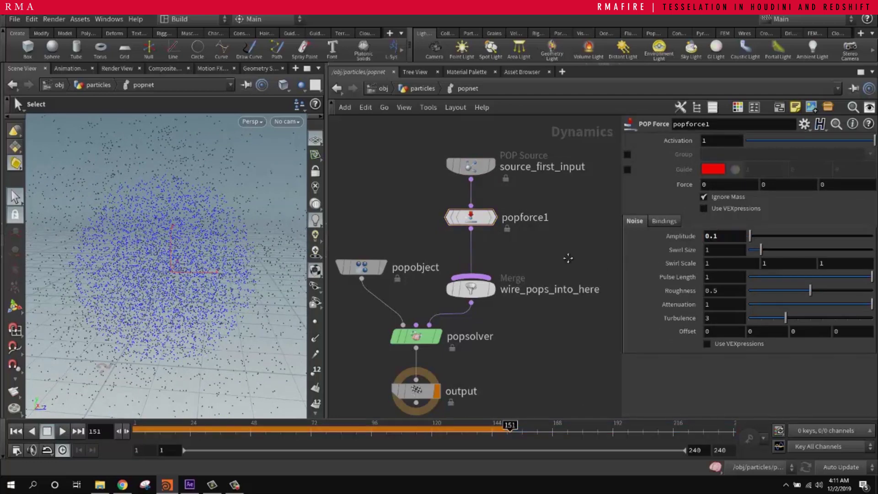
# Step: Insert a POP Drag node between popforce1 and the wire_pops_into_here merge
pyautogui.scroll(3, 568, 235)
pyautogui.press('Tab')
pyautogui.write('popdra')
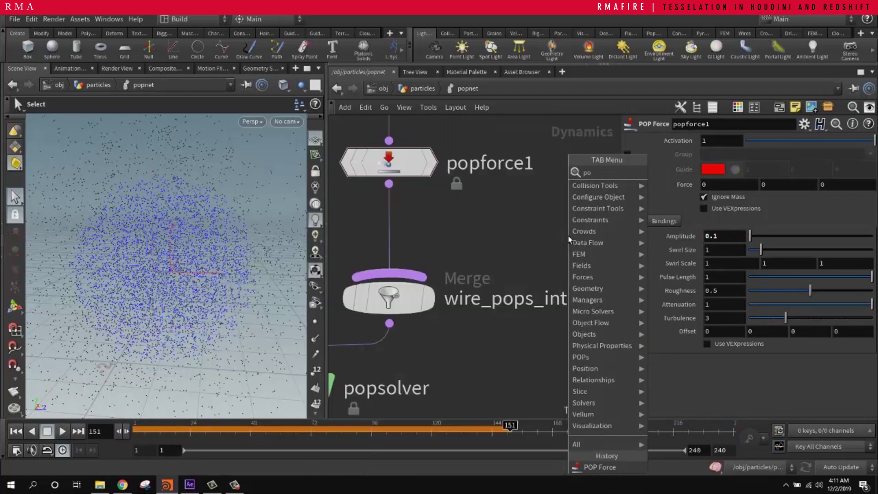
pyautogui.press('Return')
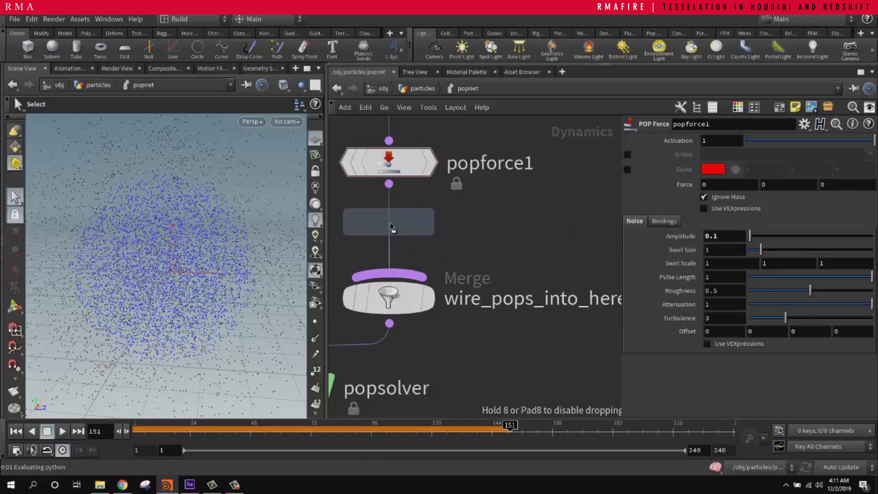
pyautogui.click(391, 232)
pyautogui.click(721, 141)
pyautogui.write('2')
# Step: Return to the particles network and play the simulation from frame 1, examining the particles' motion up close
pyautogui.click(431, 138)
pyautogui.click(423, 92)
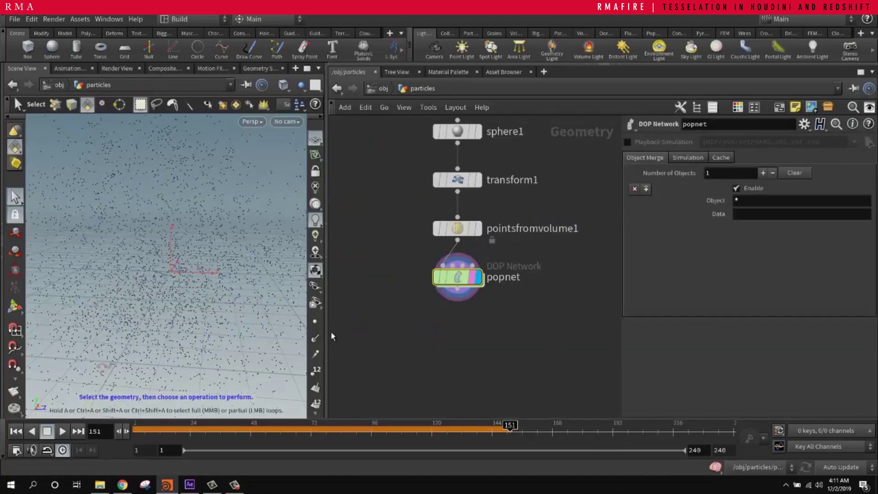
pyautogui.click(17, 432)
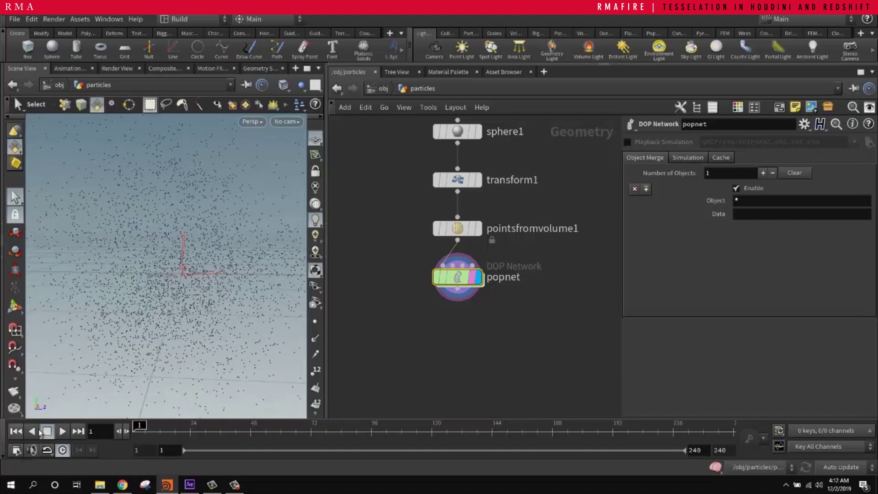
pyautogui.click(62, 431)
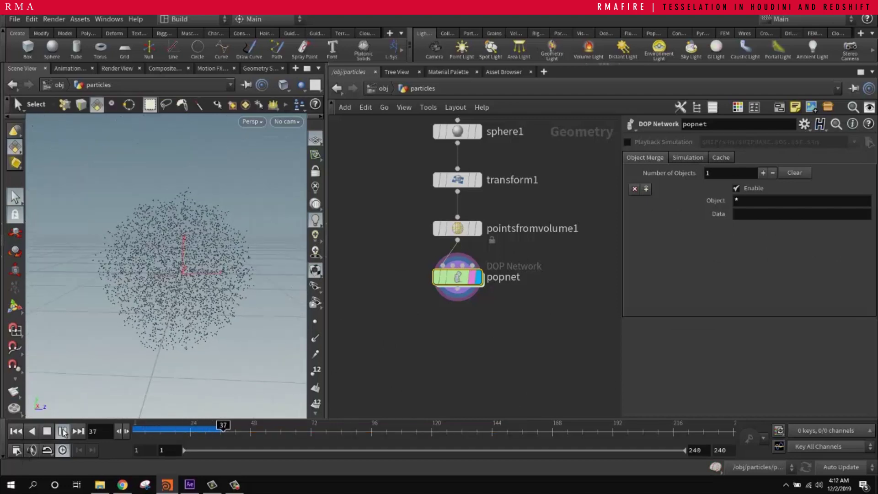
pyautogui.press('Escape')
pyautogui.moveTo(186, 249); pyautogui.dragTo(336, 214, button='right')
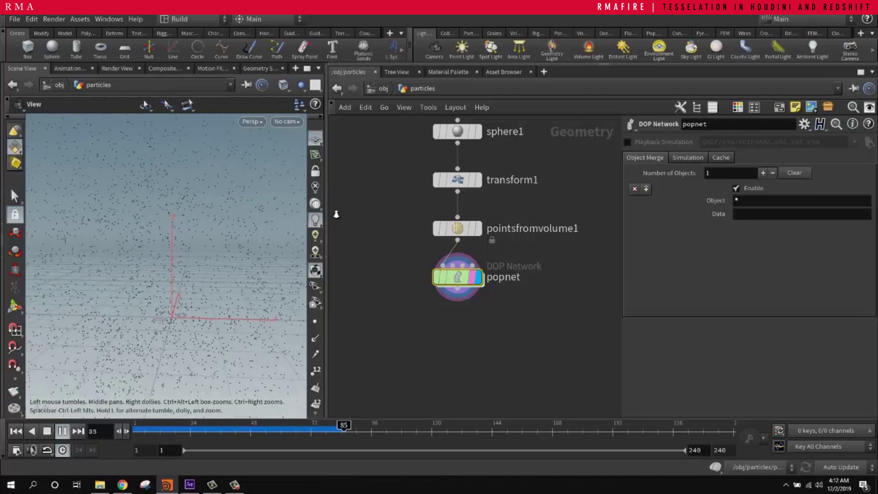
pyautogui.moveTo(165, 317); pyautogui.dragTo(188, 278, button='middle')
pyautogui.moveTo(236, 250); pyautogui.dragTo(187, 284)
pyautogui.press('s')
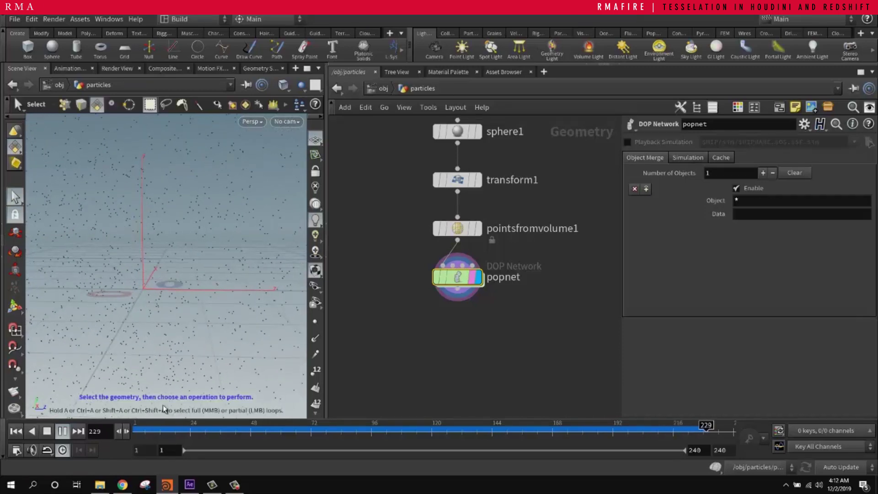
pyautogui.click(47, 430)
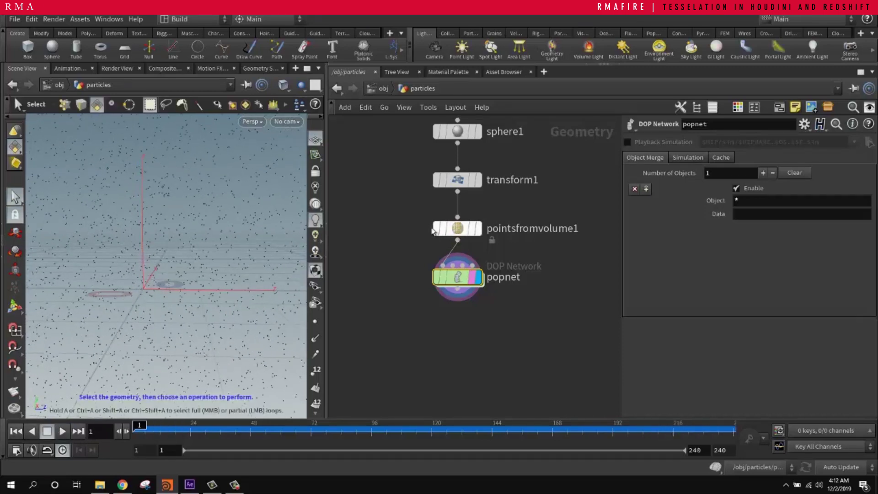
# Step: Set popforce1's noise Amplitude inside popnet to 0.01, and replay the simulation from the particles network
pyautogui.doubleClick(455, 278)
pyautogui.press('Up')
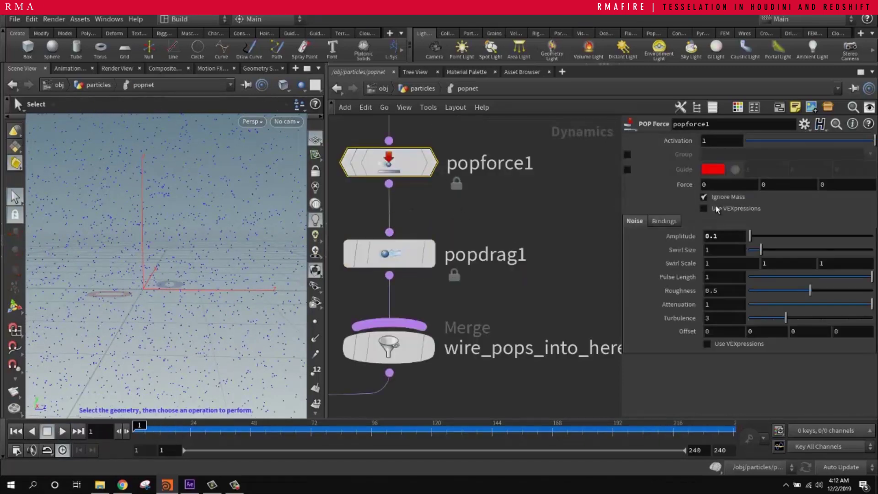
pyautogui.doubleClick(716, 236)
pyautogui.write('01')
pyautogui.press('Return')
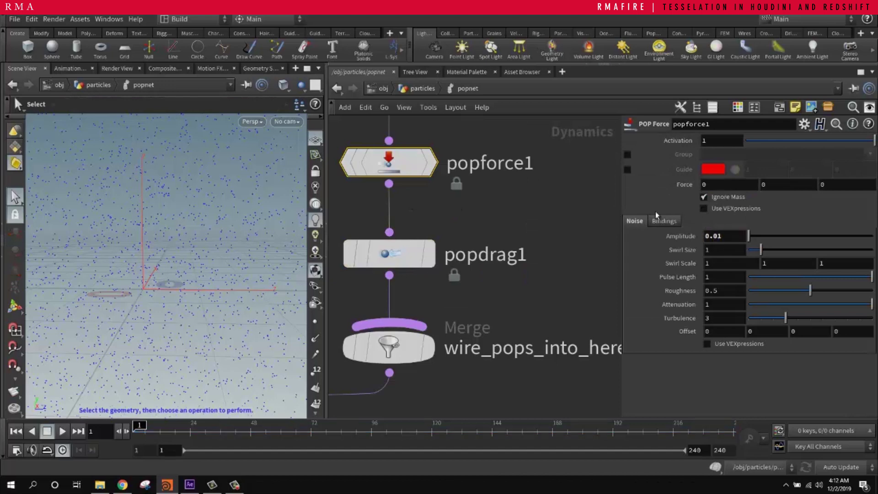
pyautogui.click(419, 88)
pyautogui.click(62, 431)
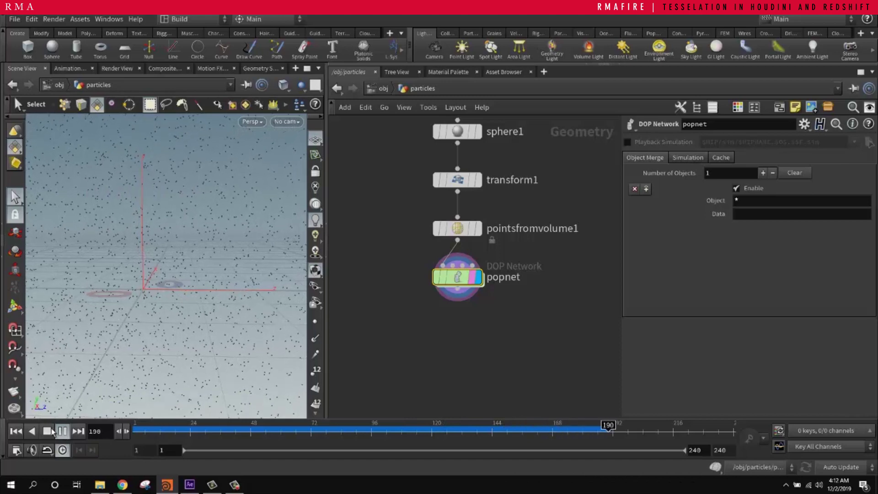
# Step: Stop the simulation playback and widen the network editor pane relative to the viewport
pyautogui.click(48, 432)
pyautogui.scroll(-3, 478, 316)
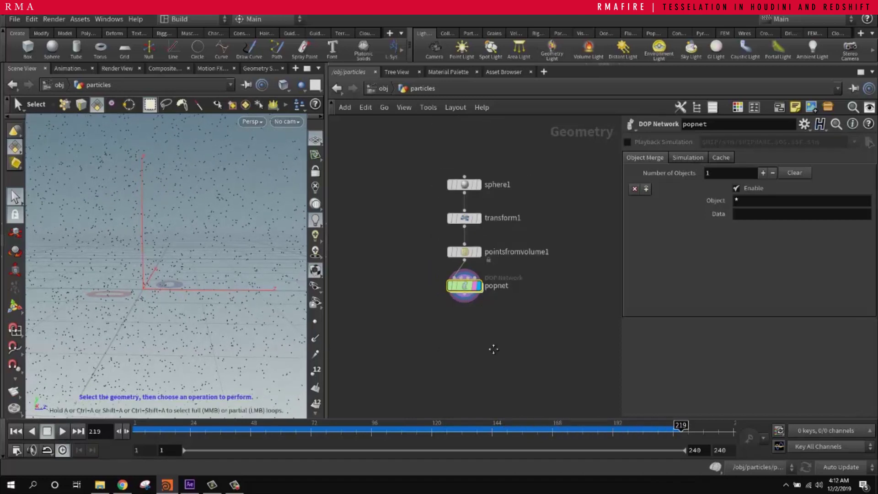
pyautogui.moveTo(328, 320); pyautogui.dragTo(313, 320)
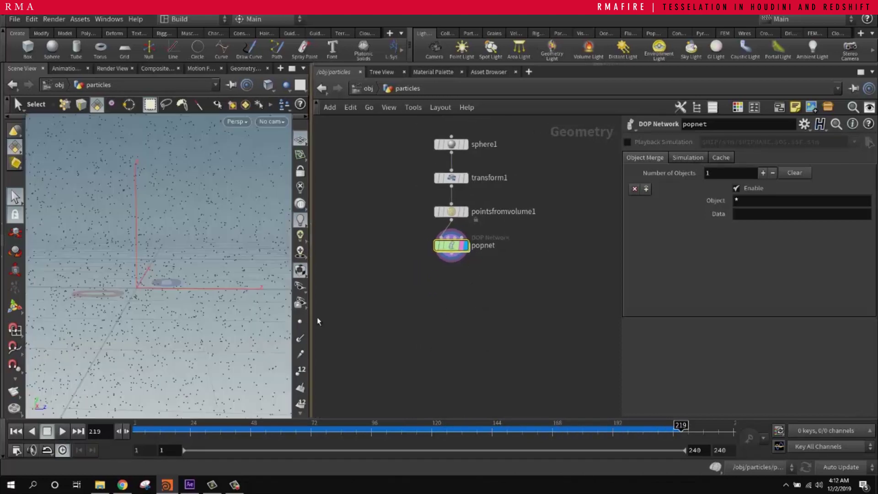
# Step: Add a Copy Stamp node to the particles network and wire popnet's output into its second input
pyautogui.scroll(2, 437, 280)
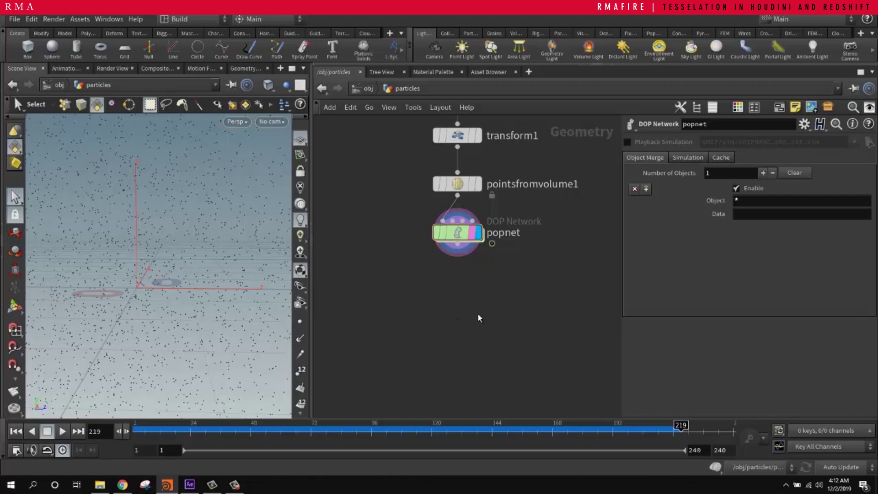
pyautogui.press('Tab')
pyautogui.write('cop')
pyautogui.press('Return')
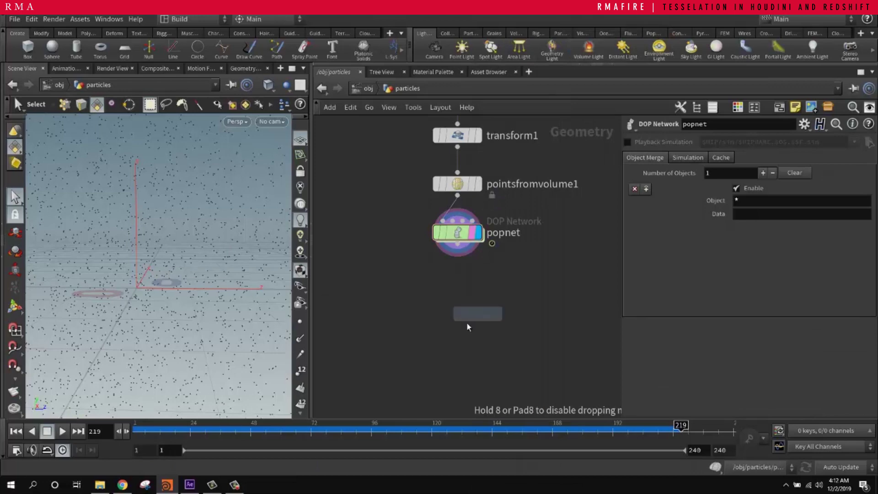
pyautogui.click(398, 339)
pyautogui.moveTo(400, 292); pyautogui.dragTo(445, 286, button='middle')
pyautogui.scroll(2, 446, 286)
pyautogui.moveTo(458, 256); pyautogui.dragTo(387, 319)
# Step: Add a Sphere node wired into the first input of copy1, and set its Uniform Scale to .01
pyautogui.press('Tab')
pyautogui.write('sphere')
pyautogui.press('Return')
pyautogui.click(365, 211)
pyautogui.moveTo(364, 225); pyautogui.dragTo(372, 306)
pyautogui.doubleClick(720, 210)
pyautogui.write('.01')
pyautogui.press('Return')
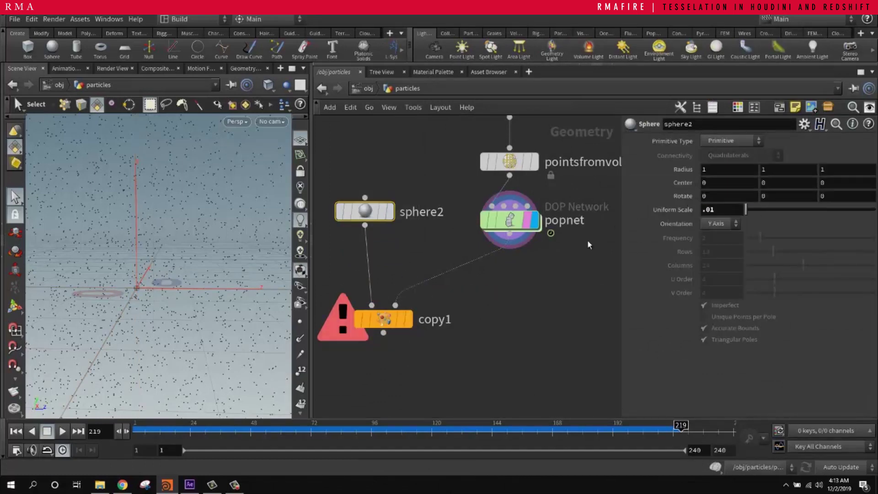
# Step: Display the copy1 result in the viewport and inspect the copied spheres up close
pyautogui.click(407, 319)
pyautogui.press('Escape')
pyautogui.scroll(6, 155, 250)
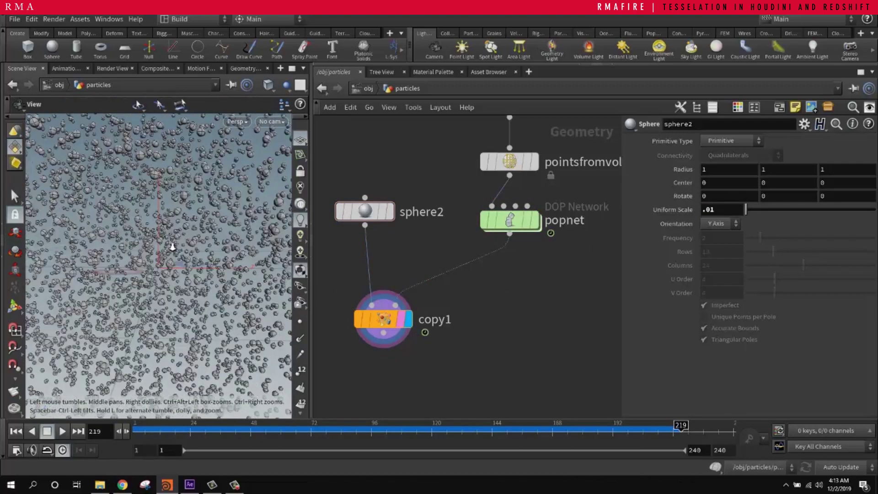
pyautogui.scroll(-5, 235, 245)
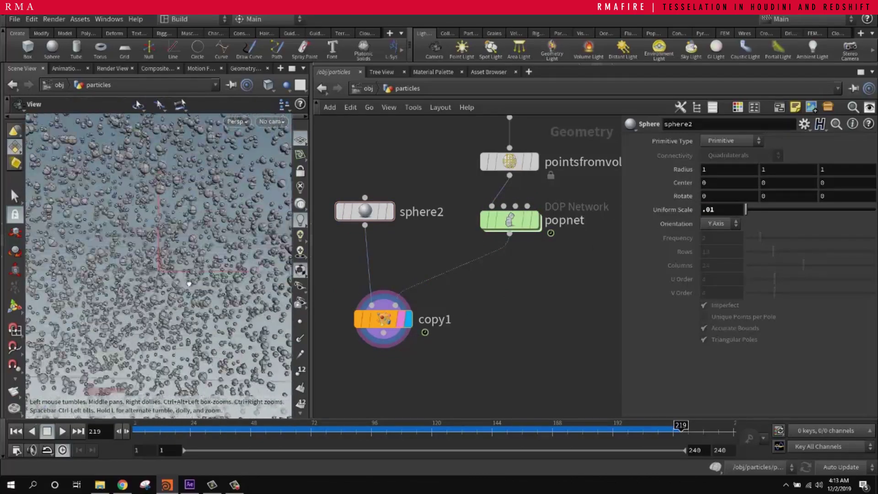
pyautogui.scroll(-2, 179, 259)
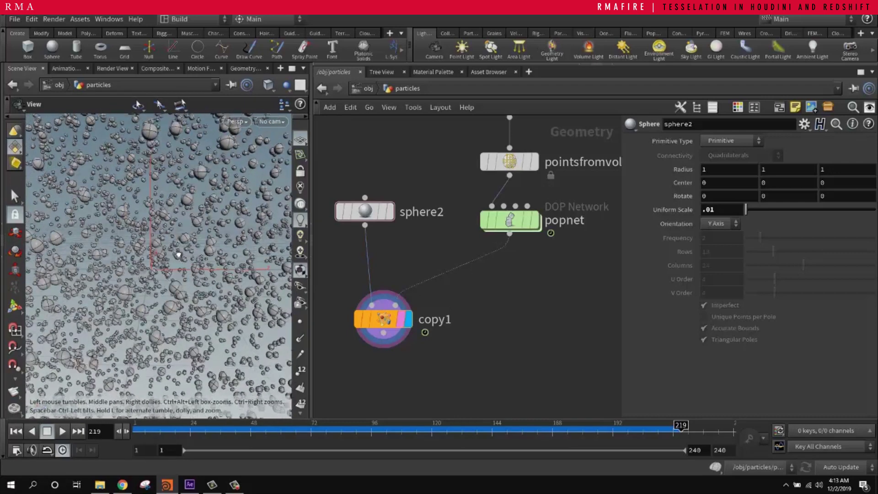
pyautogui.press('s')
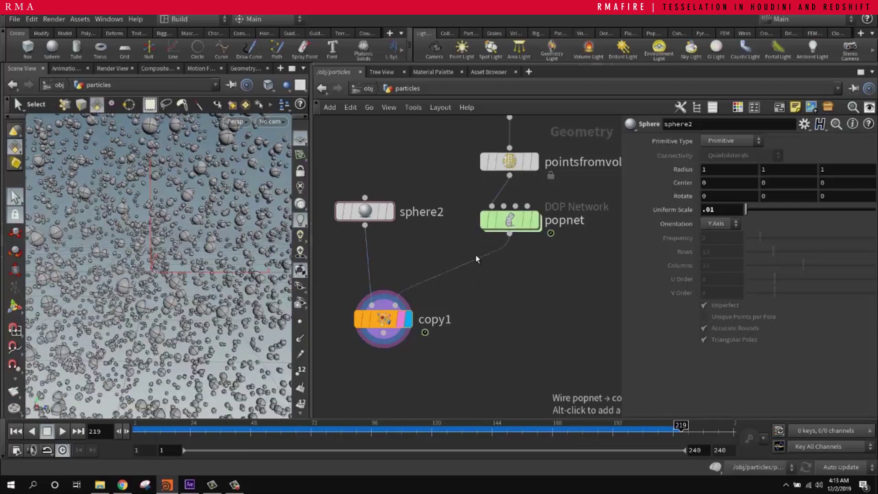
# Step: Insert an Attribute Randomize node between popnet and copy1
pyautogui.middleClick(514, 231)
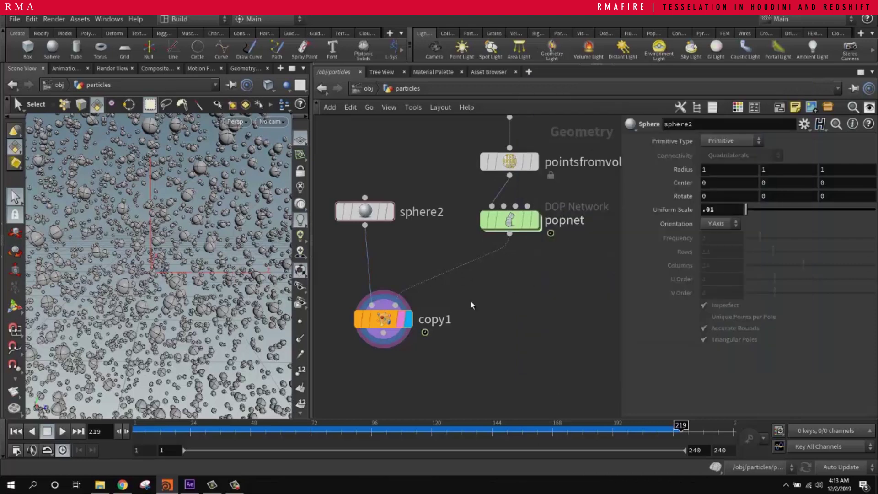
pyautogui.press('Tab')
pyautogui.write('a')
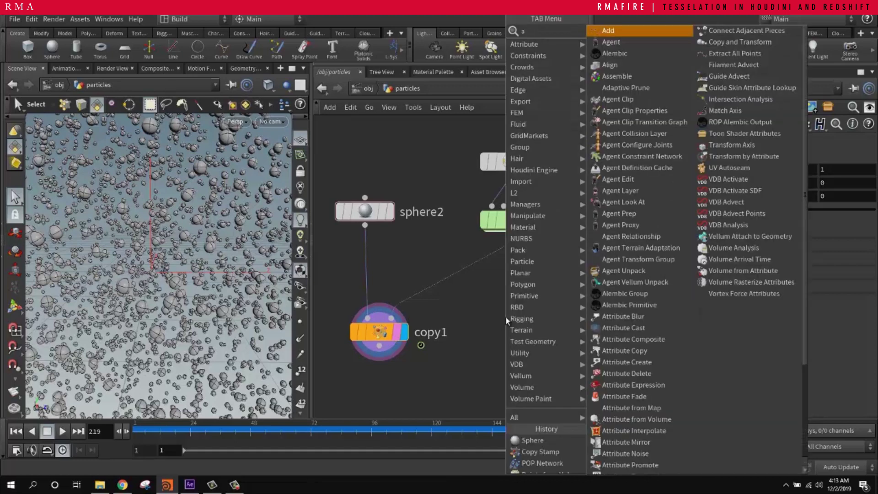
pyautogui.write('t cre')
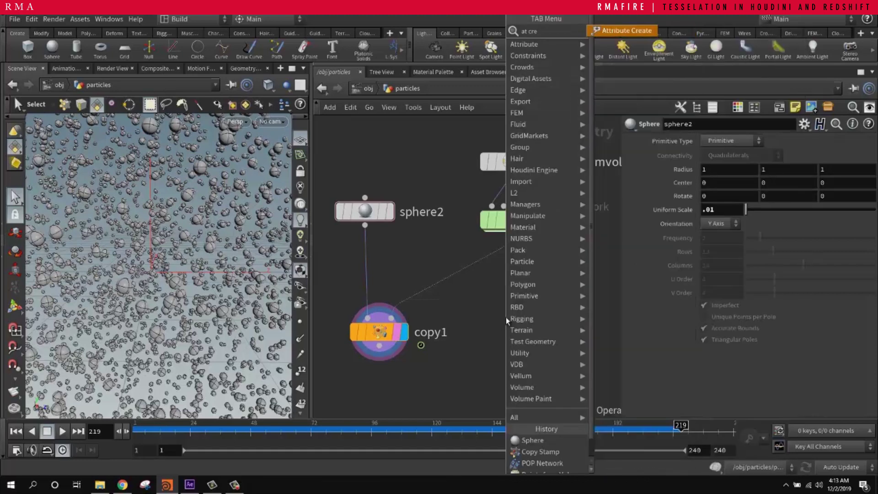
pyautogui.press('BackSpace')
pyautogui.press('BackSpace')
pyautogui.press('BackSpace')
pyautogui.press('BackSpace')
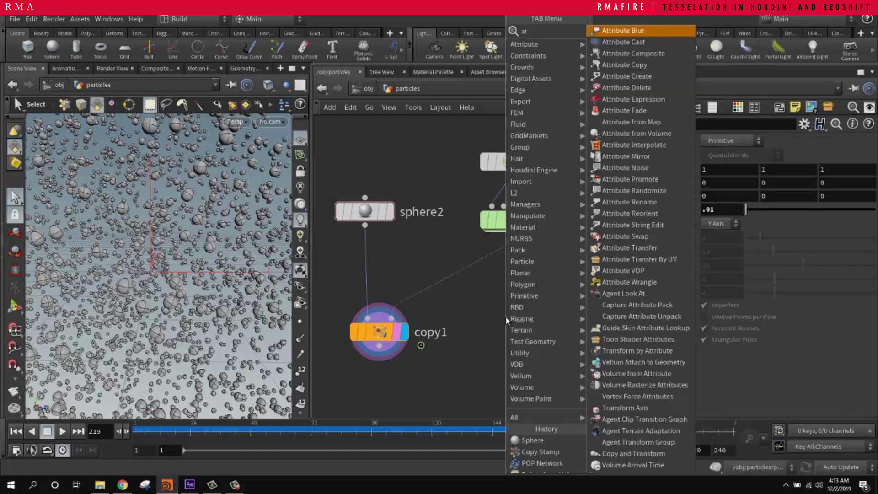
pyautogui.write('rand')
pyautogui.press('Return')
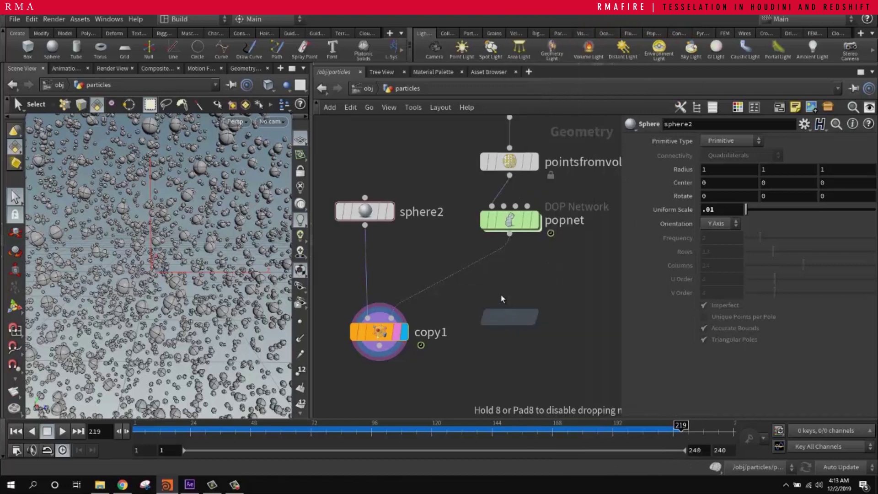
pyautogui.click(460, 260)
pyautogui.moveTo(493, 284); pyautogui.dragTo(515, 282)
pyautogui.moveTo(515, 283); pyautogui.dragTo(488, 263, button='middle')
# Step: Set attribrandomize1's Attribute Name to pscale and inspect the sphere sizes in the viewport
pyautogui.moveTo(488, 262)
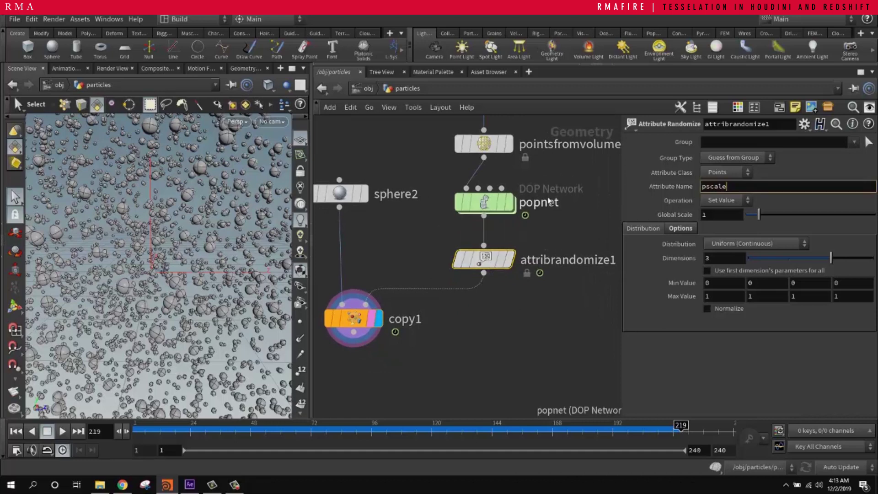
pyautogui.press('Return')
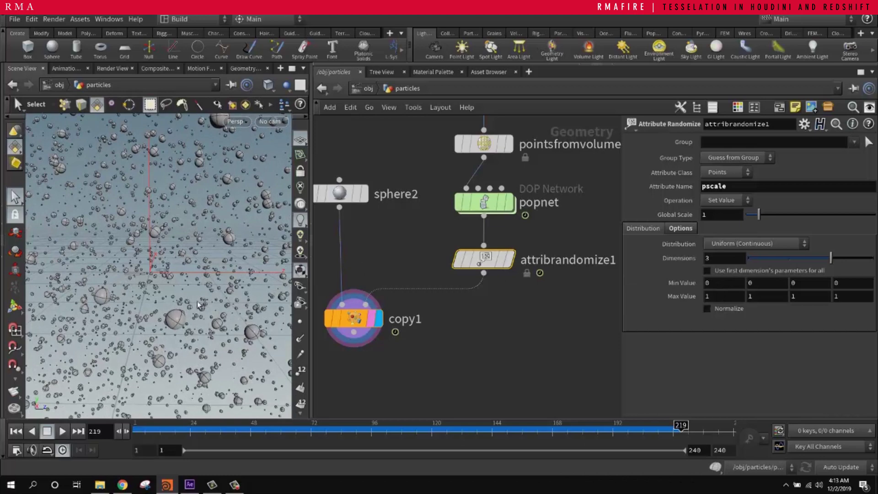
pyautogui.press('Escape')
pyautogui.moveTo(119, 256); pyautogui.dragTo(274, 255)
pyautogui.press('s')
# Step: Set attribrandomize1's Min Value to 0.04 in all dimensions and check the sphere sizes in the viewport
pyautogui.moveTo(683, 283); pyautogui.dragTo(722, 314, button='middle')
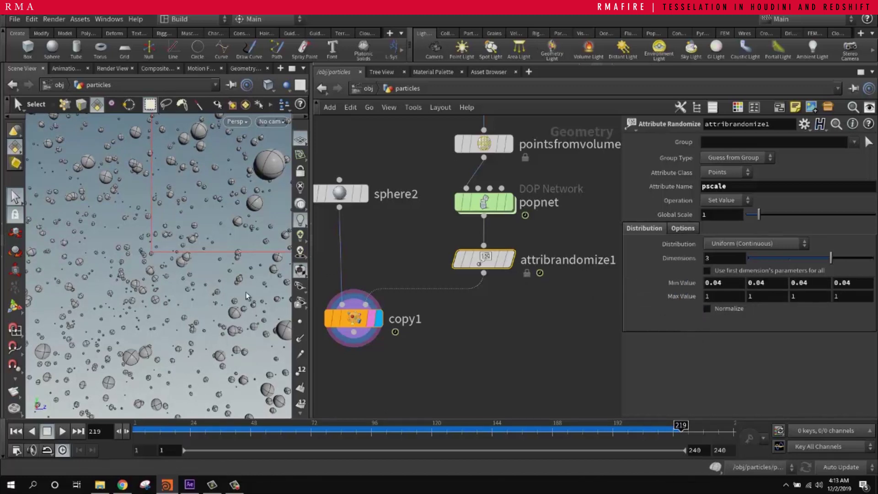
pyautogui.press('Escape')
pyautogui.moveTo(153, 265); pyautogui.dragTo(153, 270)
pyautogui.press('s')
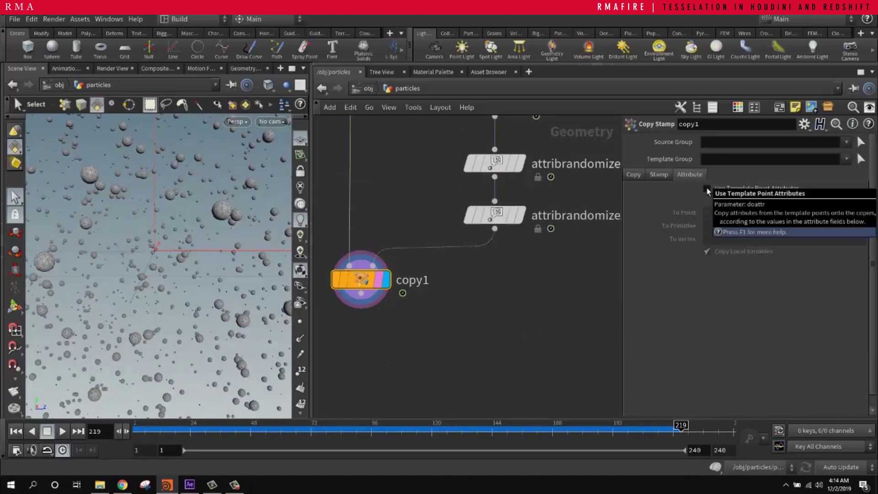
# Step: Enable Use Template Point Attributes on copy1, and open the parameters of attribrandomize2
pyautogui.click(707, 189)
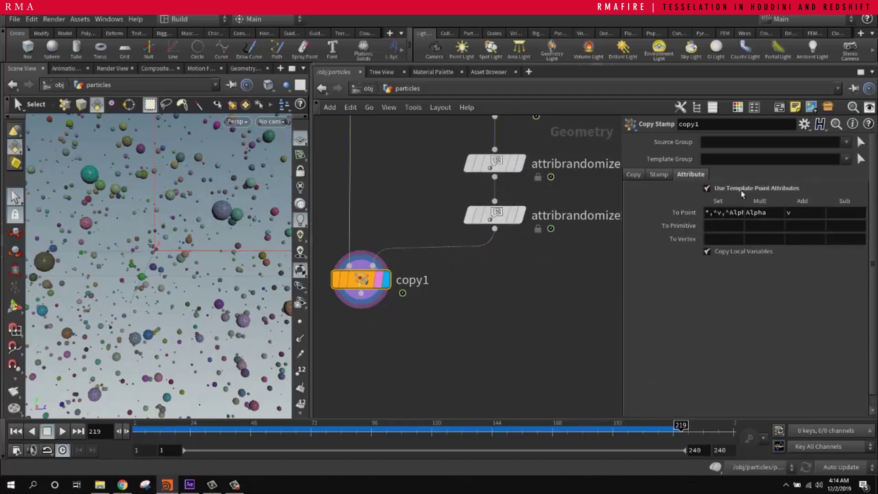
pyautogui.click(633, 174)
pyautogui.moveTo(483, 294); pyautogui.dragTo(502, 306, button='middle')
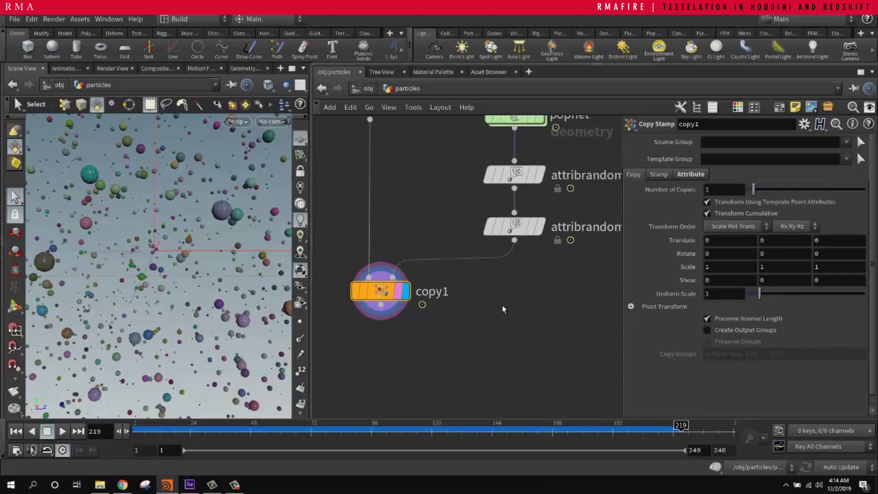
pyautogui.click(491, 225)
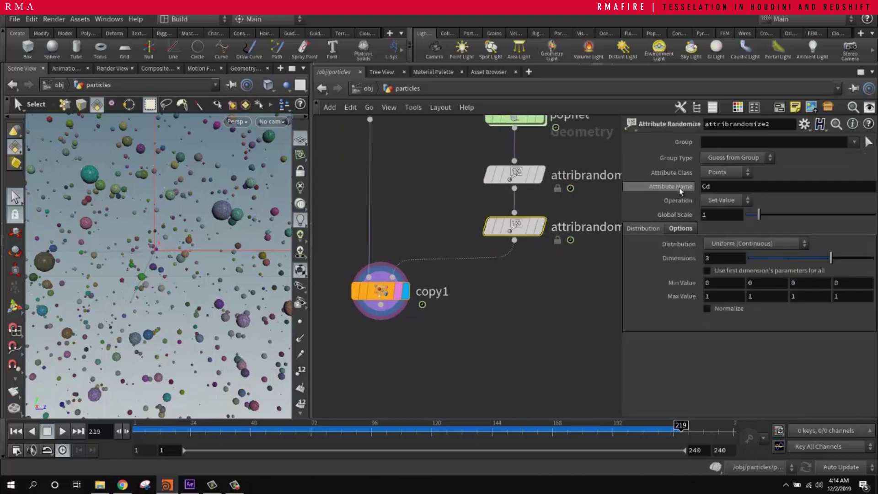
# Step: Select copy1 and scrub the timeline to frame 102 to check the coloured spheres
pyautogui.moveTo(504, 293); pyautogui.dragTo(531, 306, button='middle')
pyautogui.scroll(-5, 534, 305)
pyautogui.moveTo(384, 162); pyautogui.dragTo(404, 319)
pyautogui.click(404, 319)
pyautogui.moveTo(454, 428); pyautogui.dragTo(280, 426)
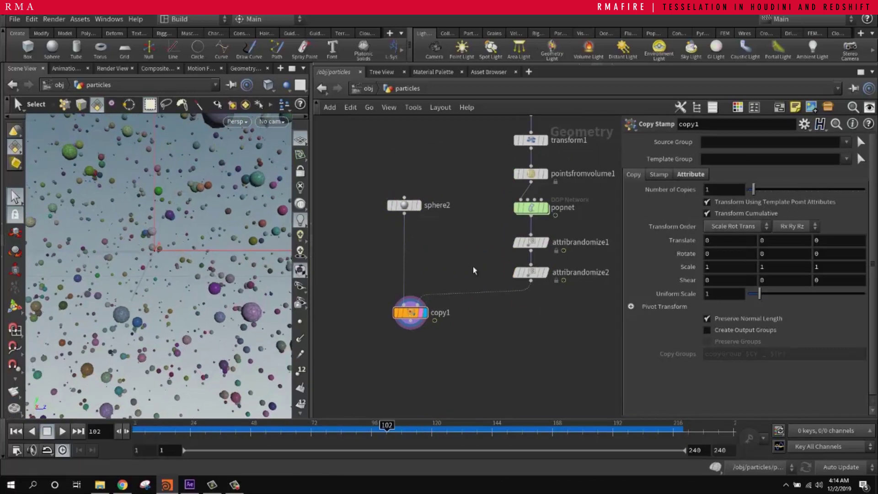
# Step: Move the two Attribute Randomize nodes out of the chain and disconnect them from popnet and copy1
pyautogui.moveTo(544, 274)
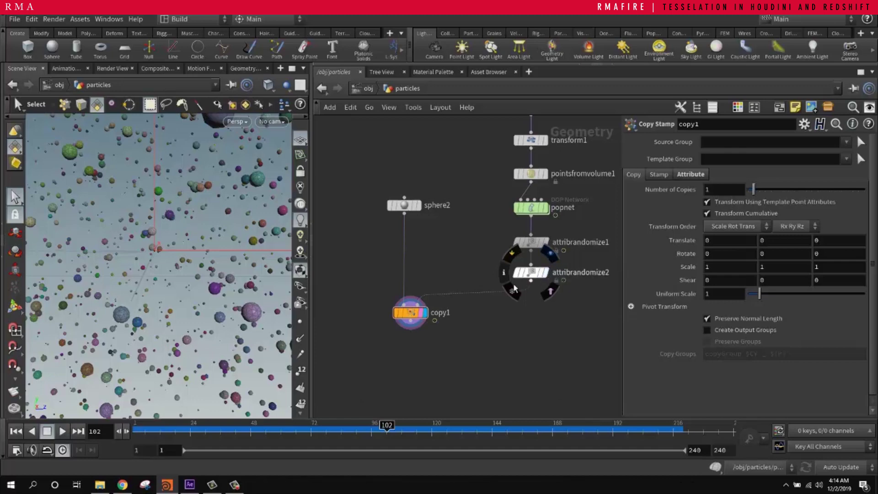
pyautogui.scroll(2, 454, 281)
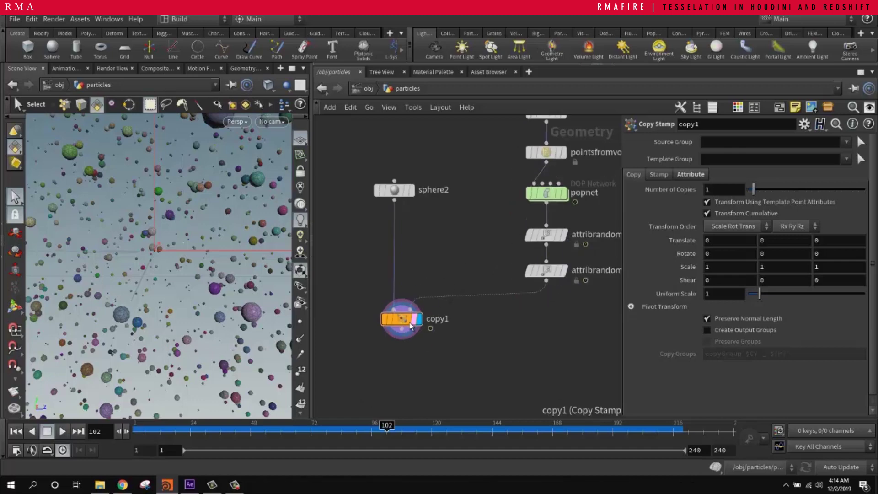
pyautogui.moveTo(409, 326)
pyautogui.mouseDown()
pyautogui.moveTo(408, 319)
pyautogui.moveTo(409, 326)
pyautogui.mouseUp()
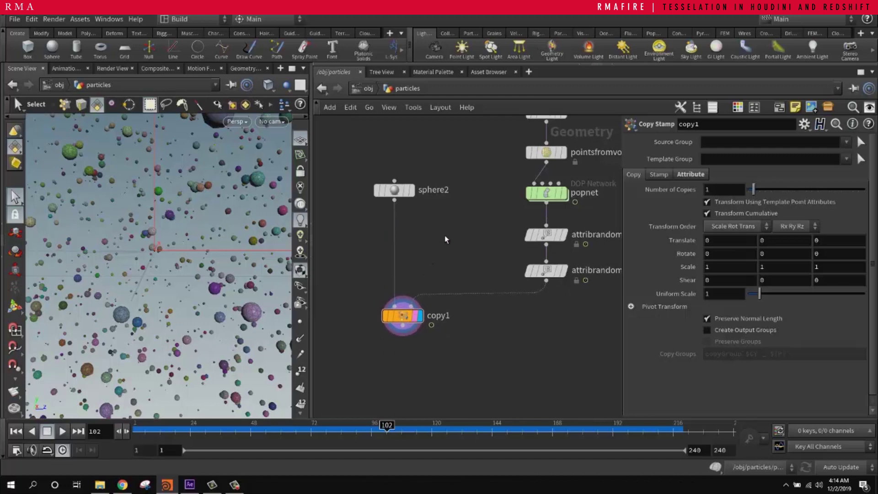
pyautogui.moveTo(502, 225); pyautogui.dragTo(547, 290)
pyautogui.moveTo(588, 305); pyautogui.dragTo(521, 310, button='middle')
pyautogui.moveTo(487, 280); pyautogui.dragTo(573, 281)
pyautogui.click(468, 258)
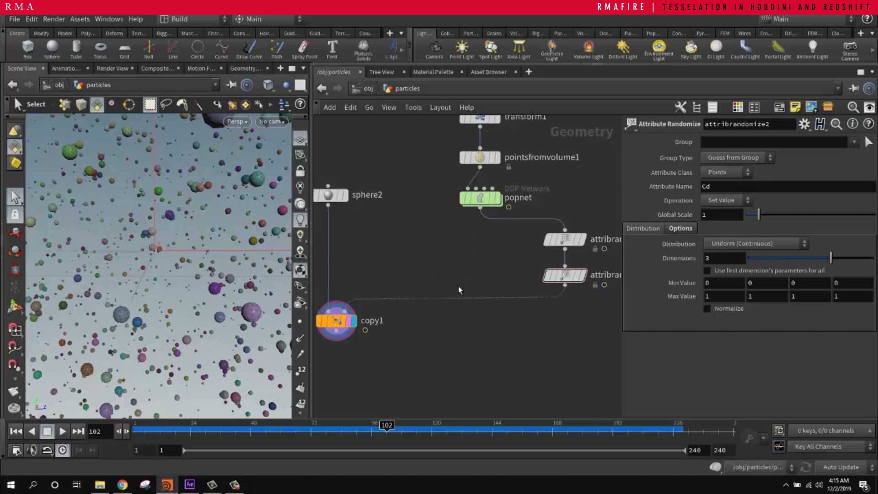
pyautogui.moveTo(508, 324)
pyautogui.mouseDown()
pyautogui.moveTo(500, 252)
pyautogui.moveTo(452, 253)
pyautogui.mouseUp()
# Step: Add an Attribute Wrangle node and wire it between popnet and copy1
pyautogui.press('Tab')
pyautogui.write('wrangle')
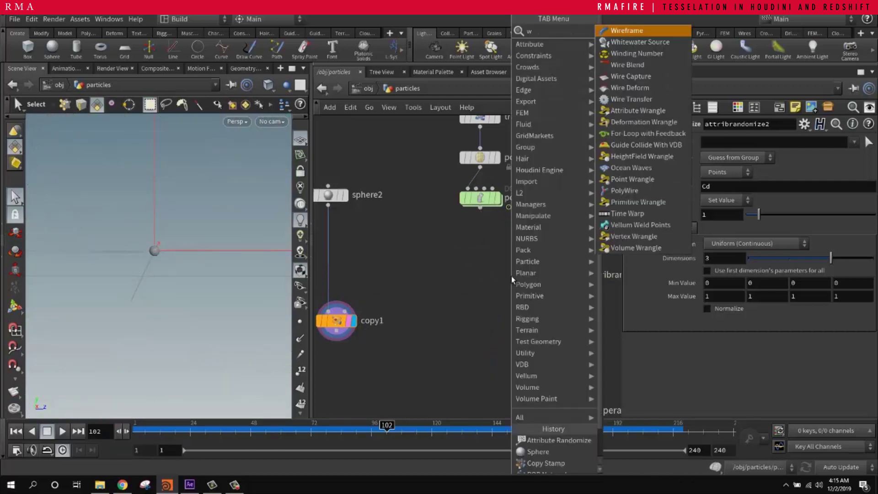
pyautogui.press('Return')
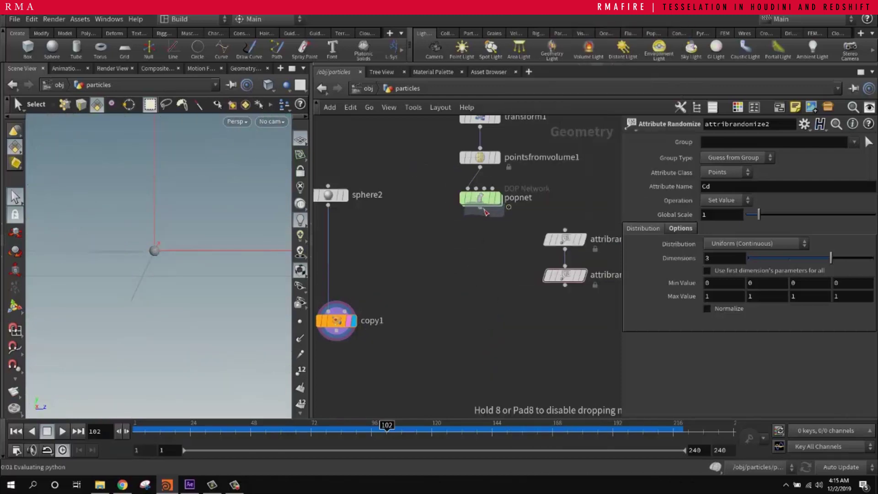
pyautogui.click(494, 249)
pyautogui.click(484, 251)
pyautogui.moveTo(421, 300); pyautogui.dragTo(437, 296, button='middle')
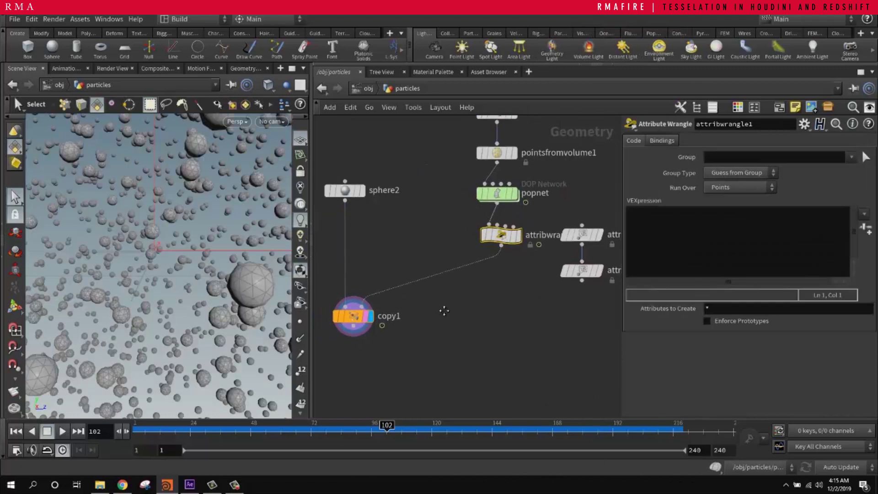
pyautogui.click(666, 231)
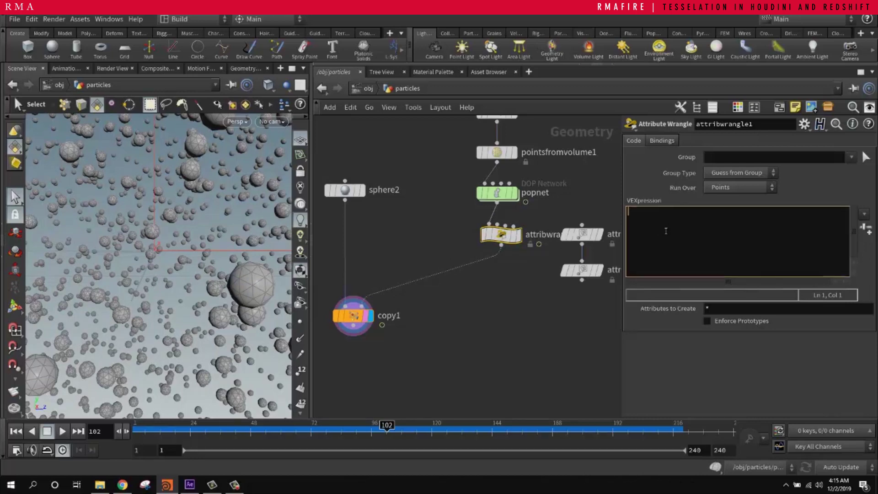
pyautogui.write('float @pscale;')
pyautogui.press('Return')
pyautogui.write('@pscale = rand')
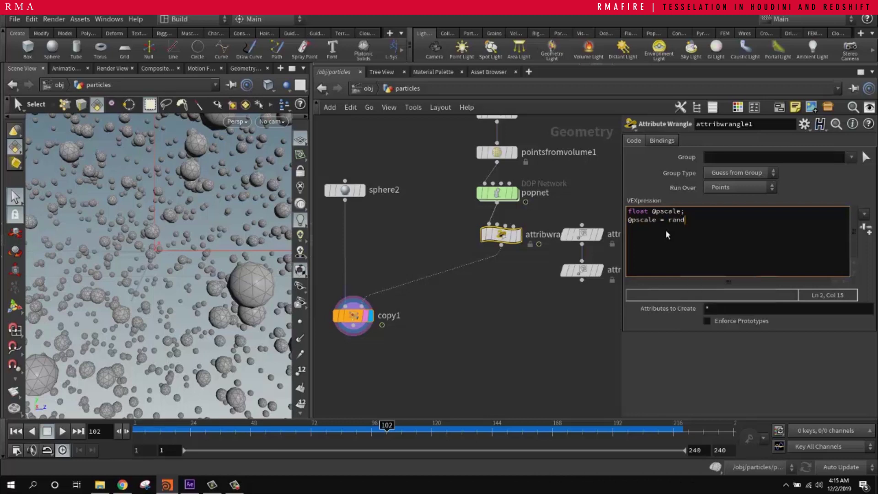
pyautogui.write('(@ptnum);')
pyautogui.press('Return')
pyautogui.press('BackSpace')
pyautogui.hotkey('ctrl', 'Return')
pyautogui.click(519, 310)
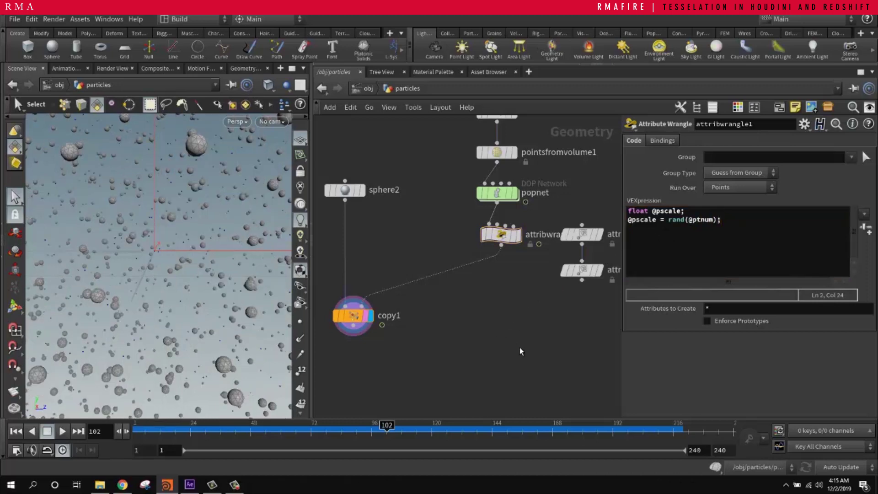
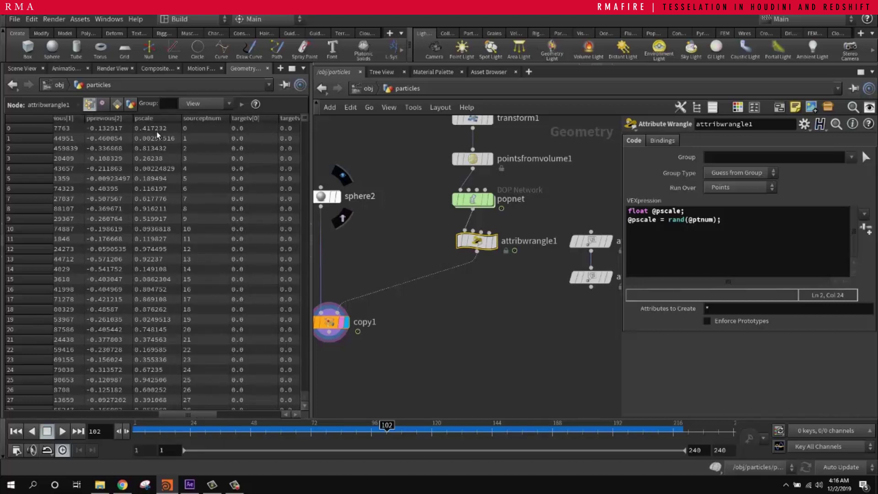
# Step: Examine attribwrangle1's pscale values in the Geometry Spreadsheet down to the last point
pyautogui.scroll(-5, 156, 130)
pyautogui.scroll(-14, 157, 137)
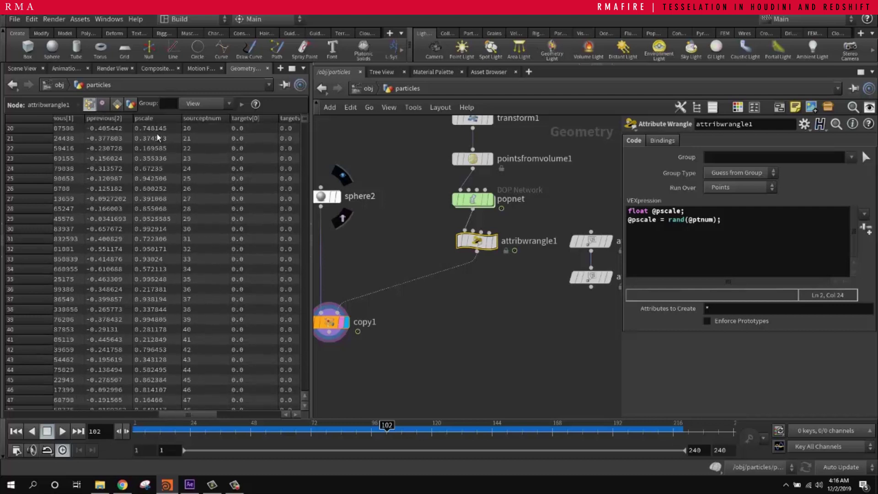
pyautogui.moveTo(304, 121); pyautogui.dragTo(300, 397)
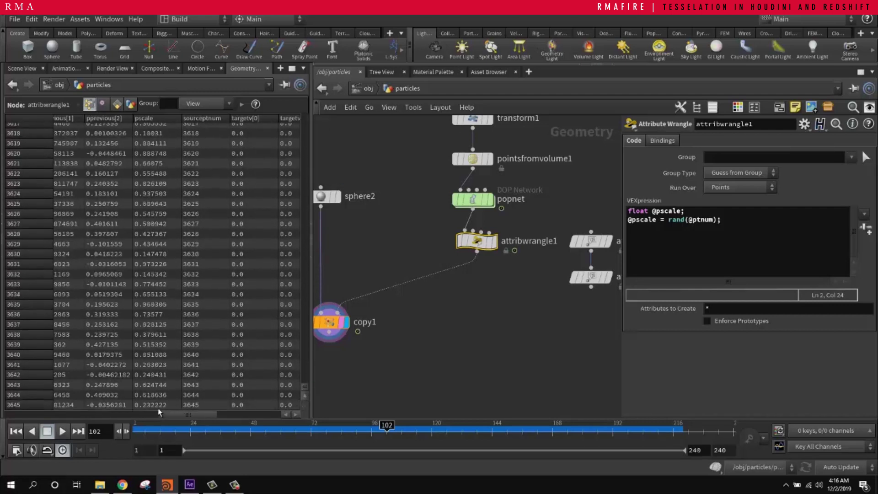
# Step: Review attribwrangle1's pscale values from the last point back up to the first, and return to the scene view
pyautogui.scroll(20, 160, 394)
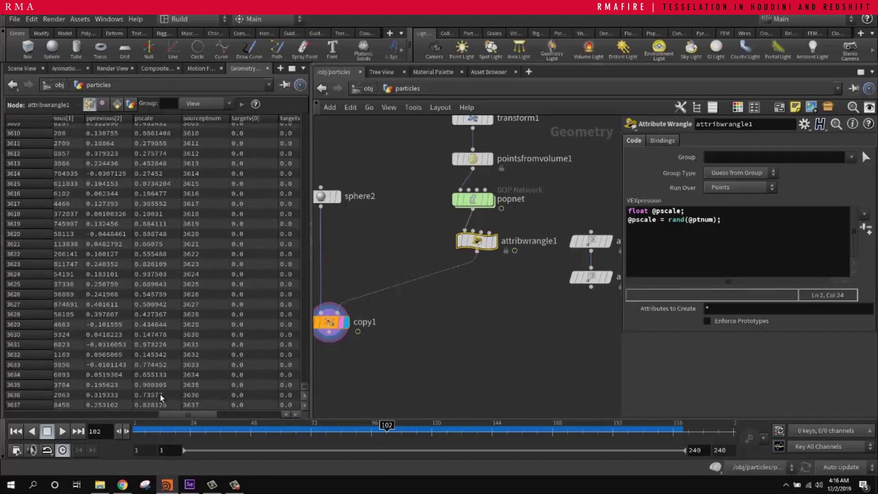
pyautogui.scroll(20, 163, 389)
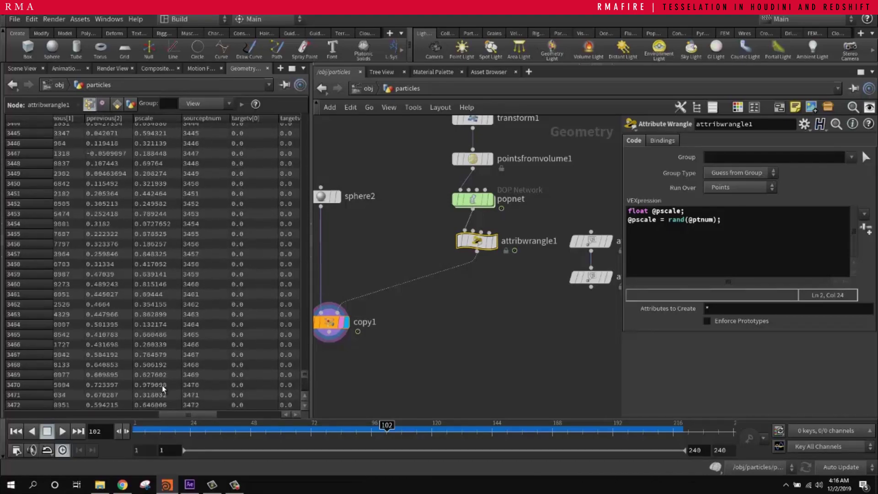
pyautogui.scroll(3, 163, 383)
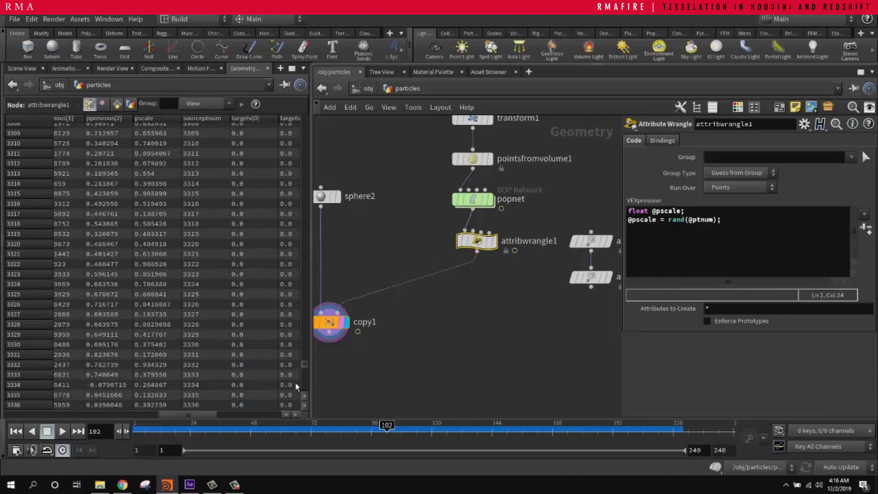
pyautogui.moveTo(304, 366); pyautogui.dragTo(304, 112)
pyautogui.click(348, 246)
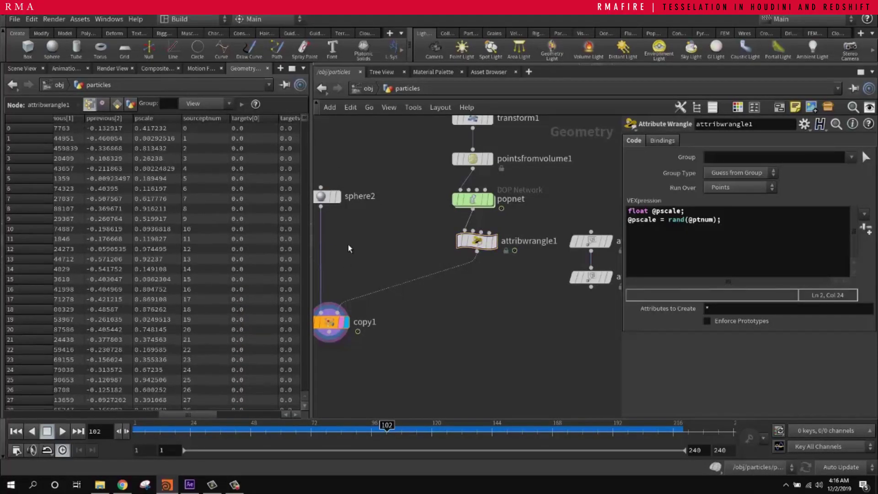
pyautogui.moveTo(391, 254); pyautogui.dragTo(354, 253)
pyautogui.click(31, 68)
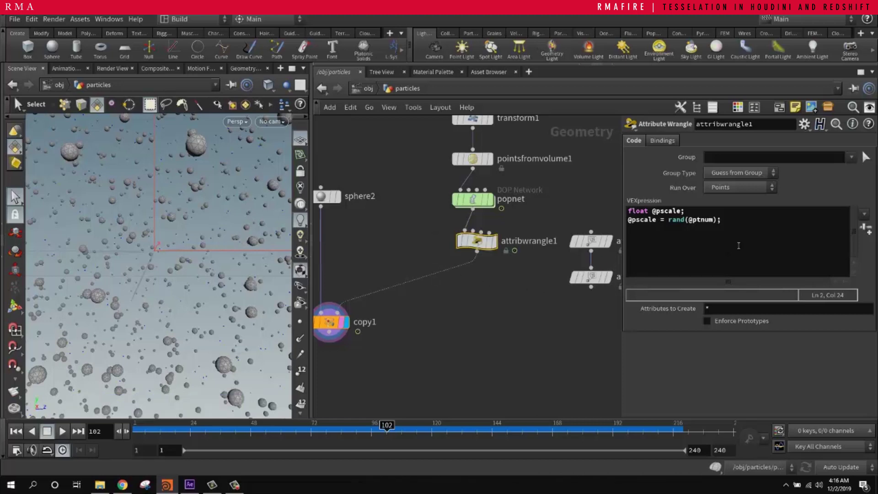
pyautogui.click(590, 284)
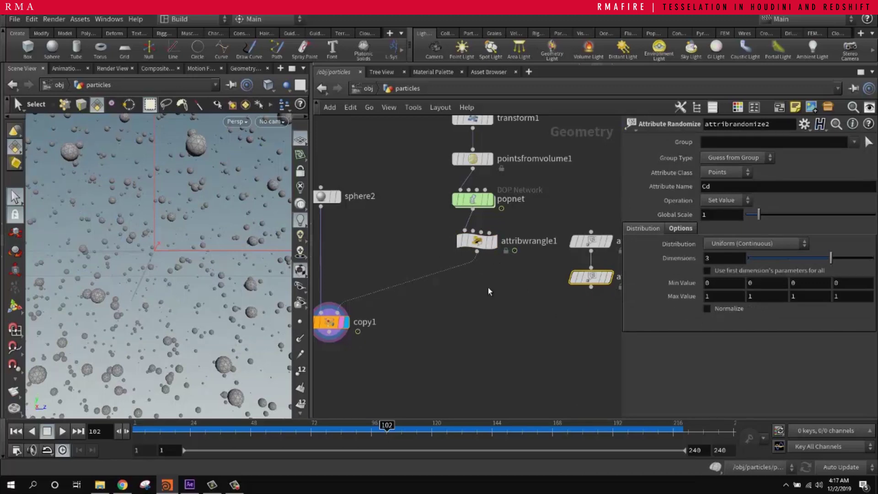
pyautogui.click(464, 241)
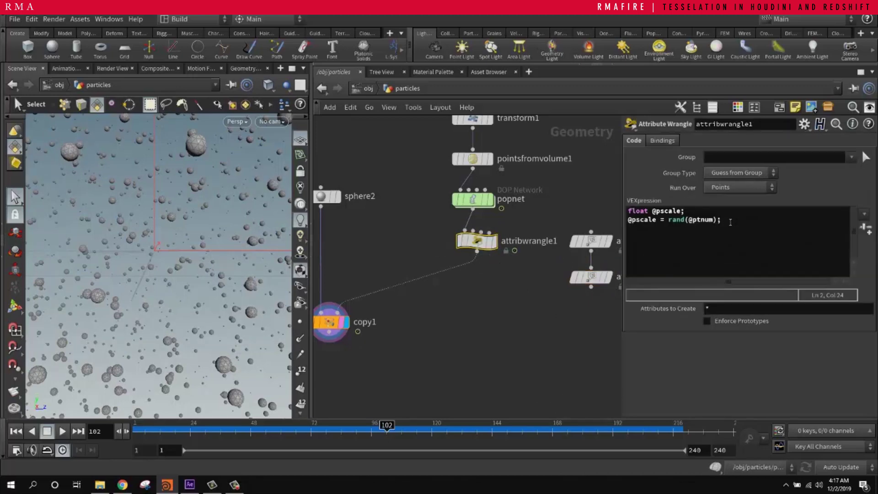
pyautogui.click(731, 223)
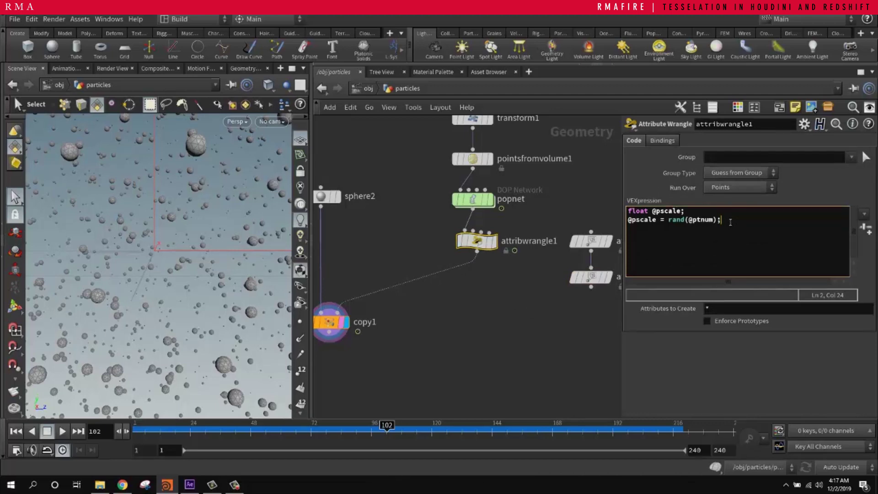
pyautogui.click(629, 223)
pyautogui.write('//')
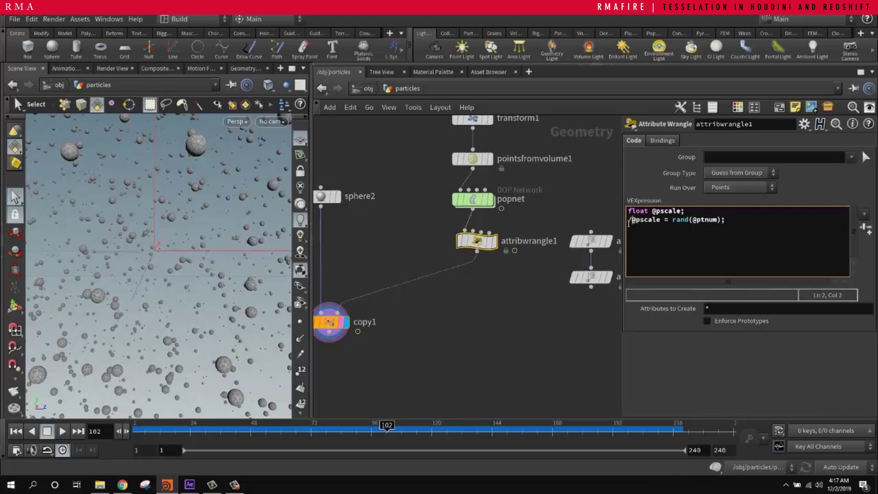
pyautogui.click(734, 225)
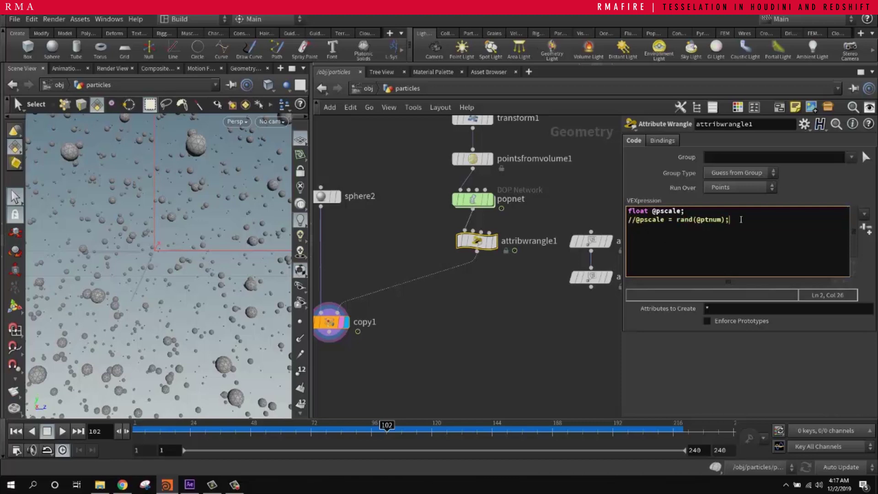
pyautogui.press('Return')
pyautogui.press('Return')
pyautogui.write('@pscale = fit')
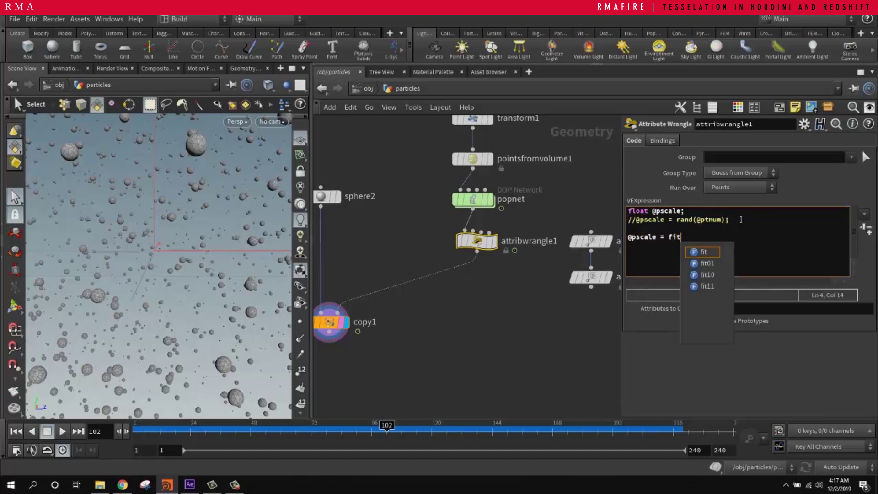
pyautogui.write('01(')
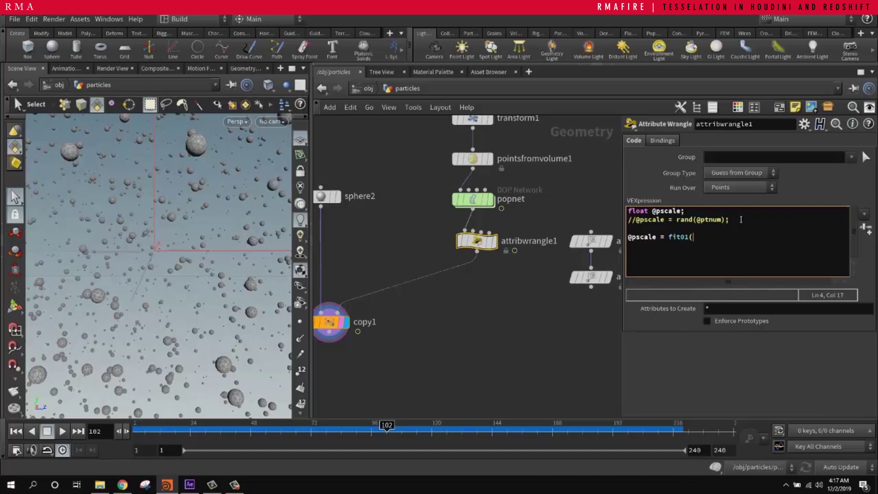
pyautogui.write('rand(')
pyautogui.write('@pnt')
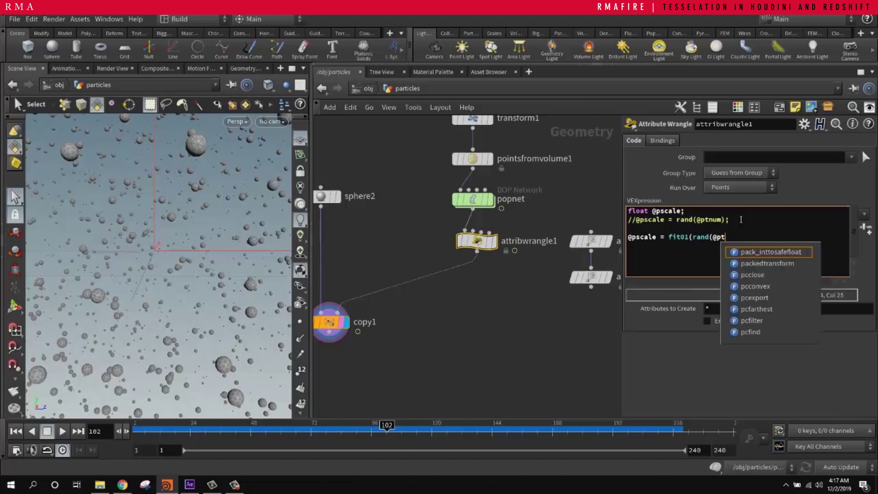
pyautogui.press('Return')
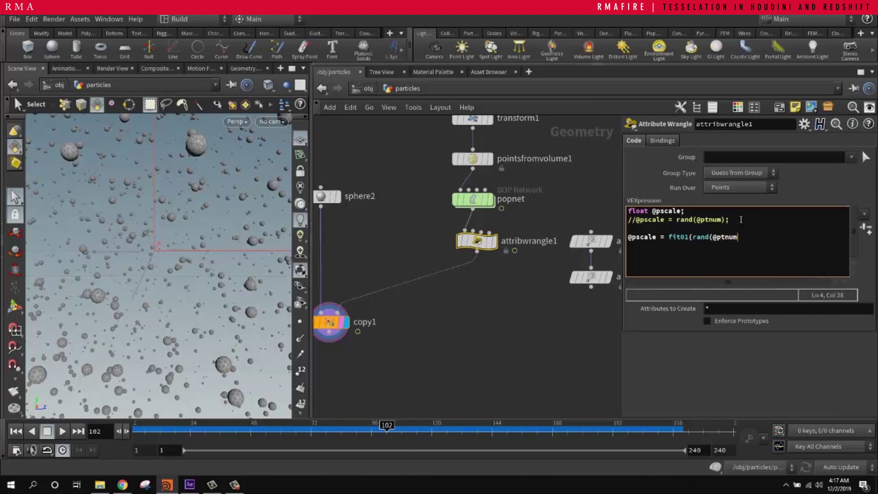
pyautogui.write('), .3, 1);')
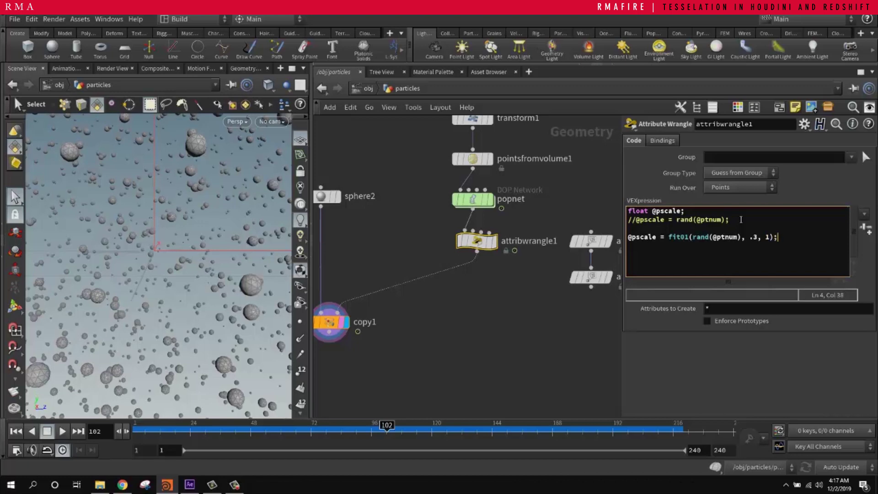
pyautogui.click(476, 323)
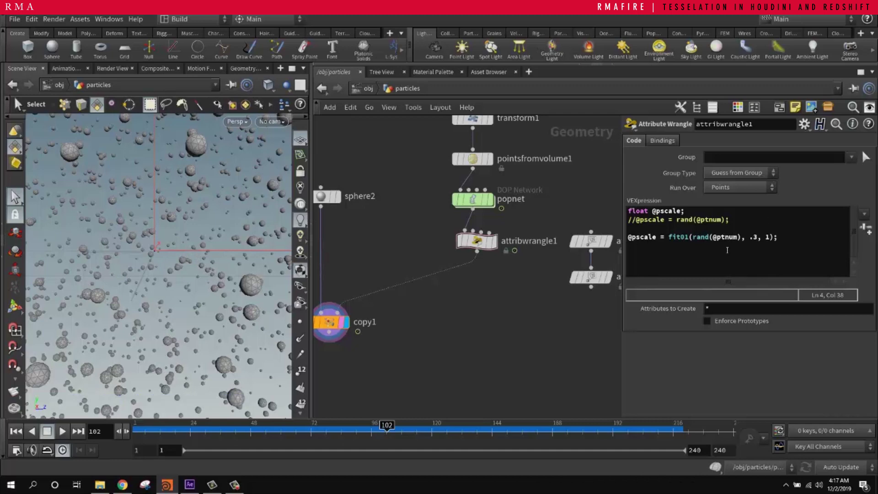
pyautogui.click(754, 238)
pyautogui.doubleClick(755, 237)
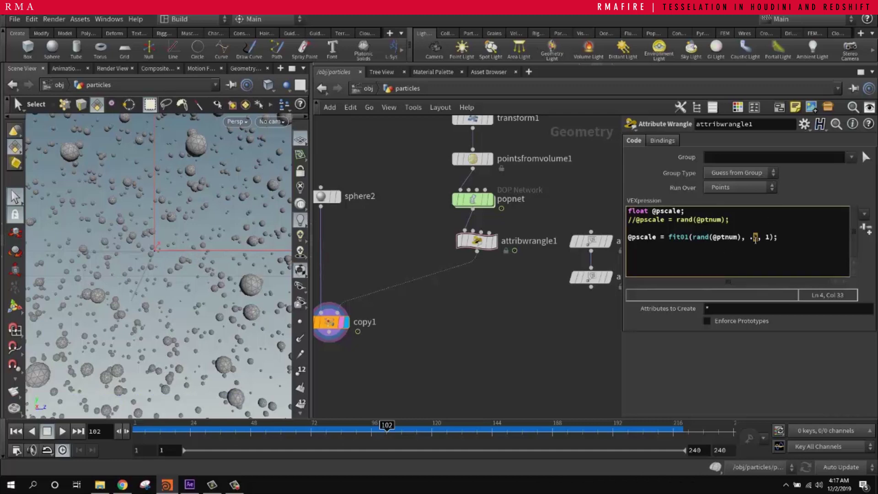
pyautogui.write('5')
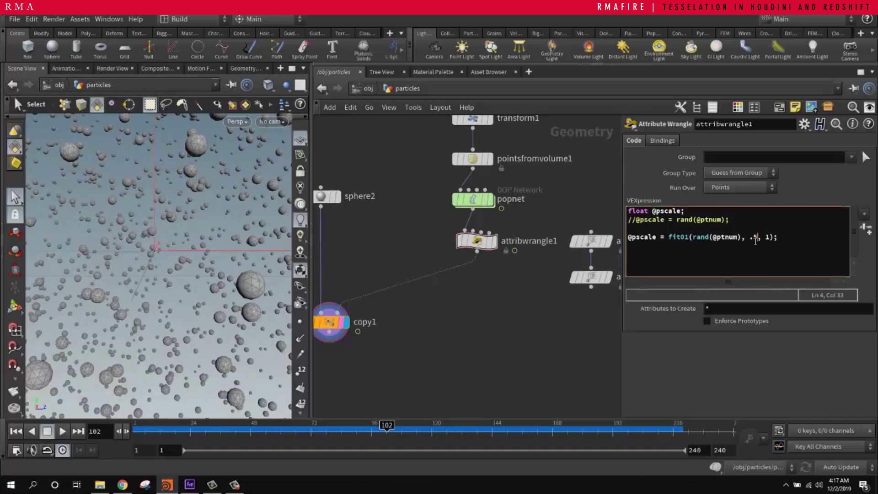
pyautogui.press('BackSpace')
pyautogui.write('1')
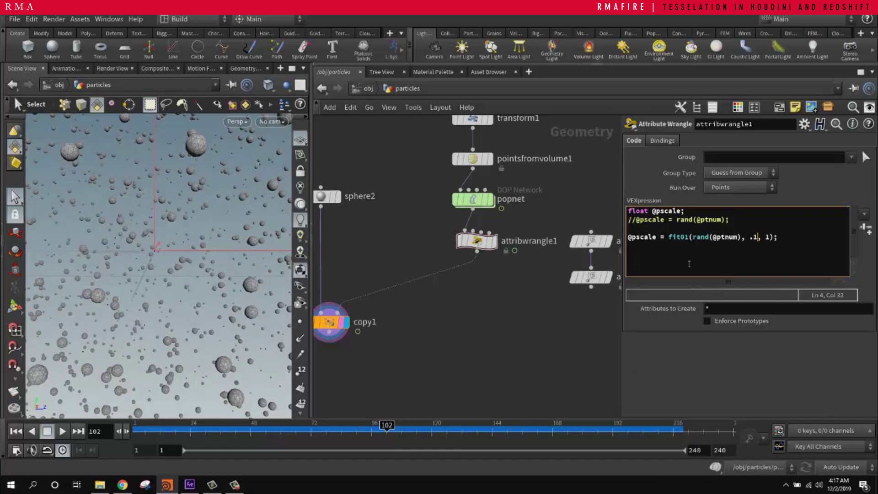
pyautogui.click(668, 238)
pyautogui.doubleClick(682, 238)
pyautogui.click(750, 238)
pyautogui.doubleClick(769, 237)
pyautogui.write('8')
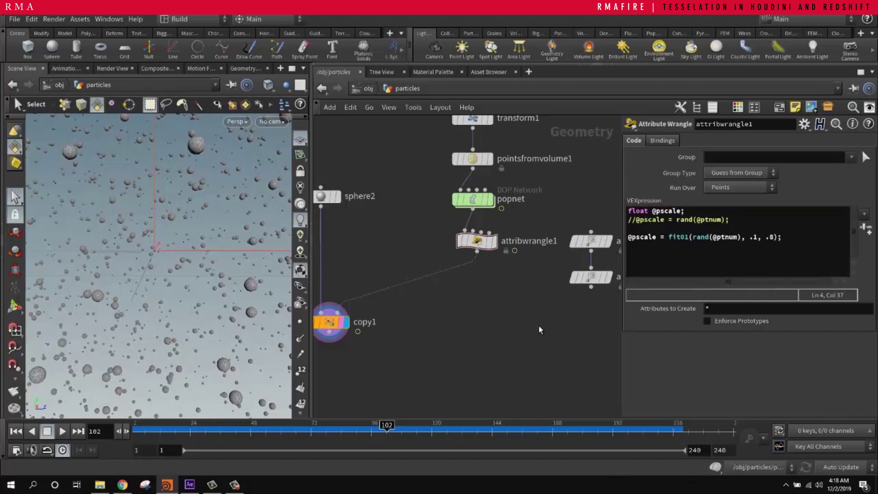
# Step: Sort attribwrangle1's points by pscale in descending order in the Geometry Spreadsheet to examine the value range
pyautogui.click(242, 69)
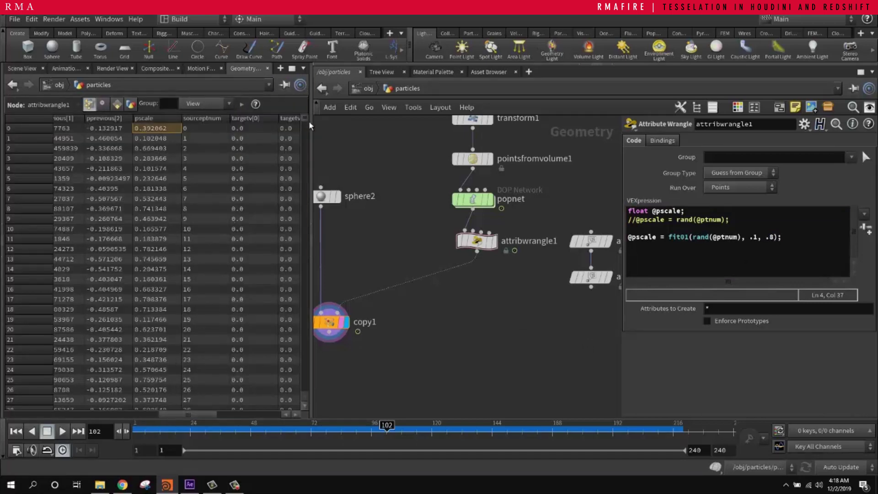
pyautogui.scroll(-10, 305, 122)
pyautogui.scroll(10, 305, 122)
pyautogui.moveTo(304, 117); pyautogui.dragTo(212, 122)
pyautogui.click(152, 117)
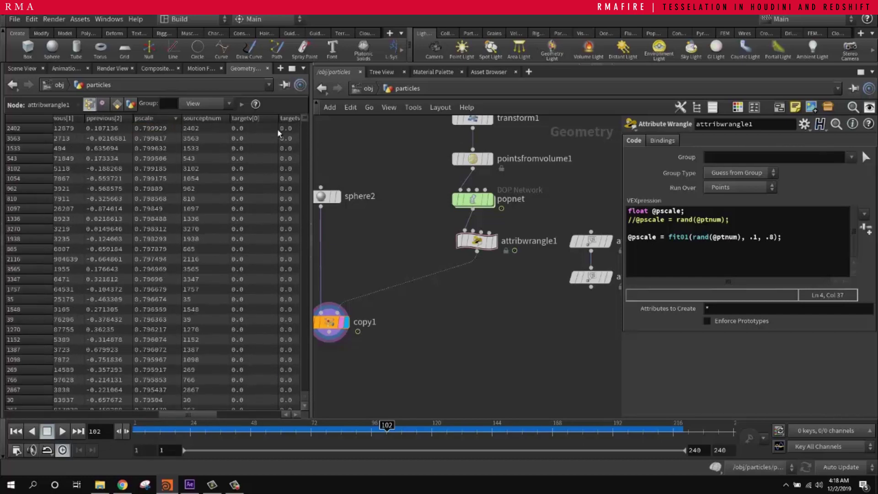
pyautogui.moveTo(307, 118); pyautogui.dragTo(326, 110)
pyautogui.click(771, 237)
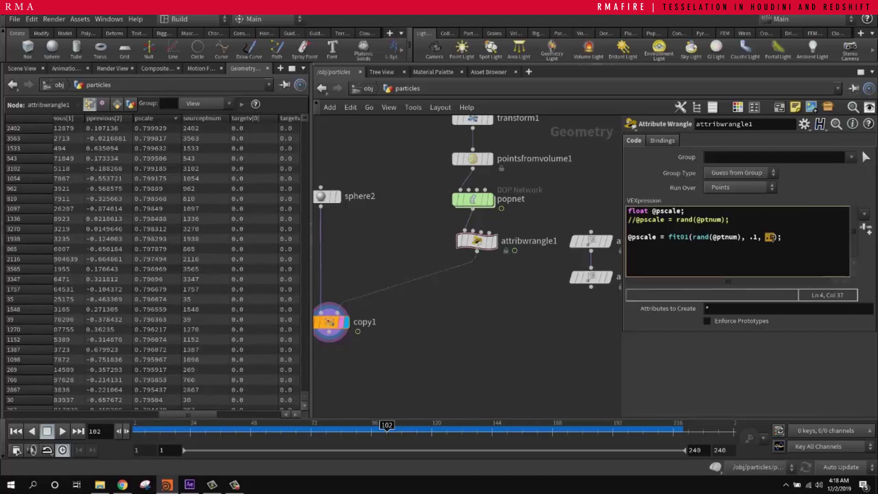
pyautogui.press('BackSpace')
pyautogui.write('9')
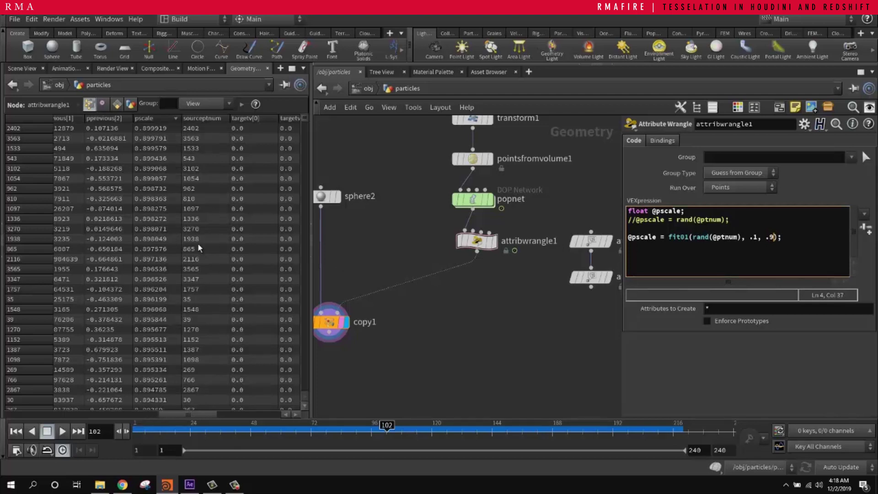
pyautogui.click(21, 68)
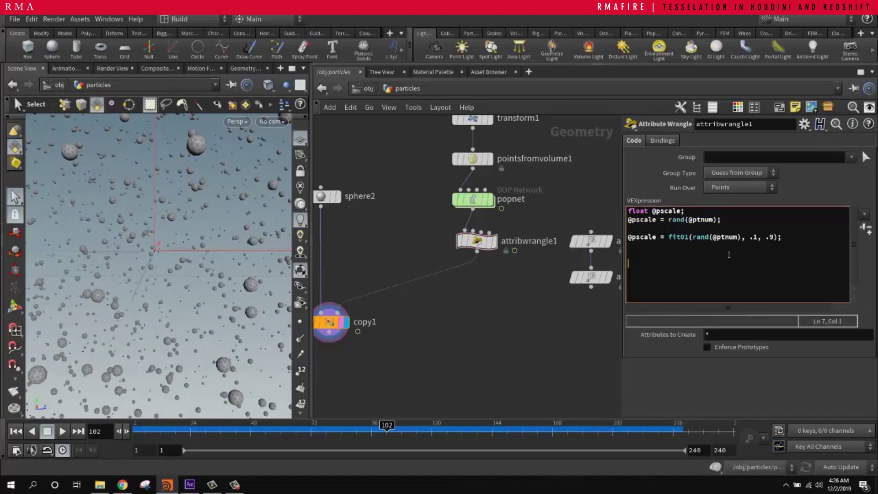
pyautogui.write('vector @scale;')
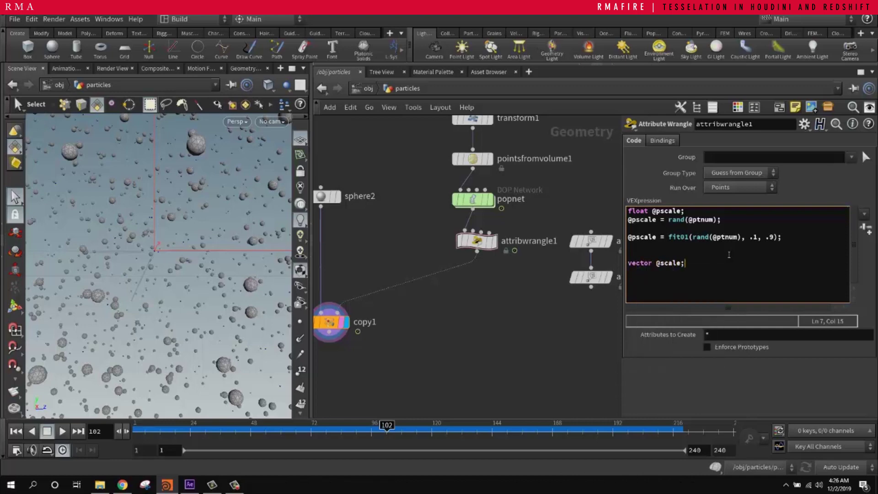
pyautogui.press('Return')
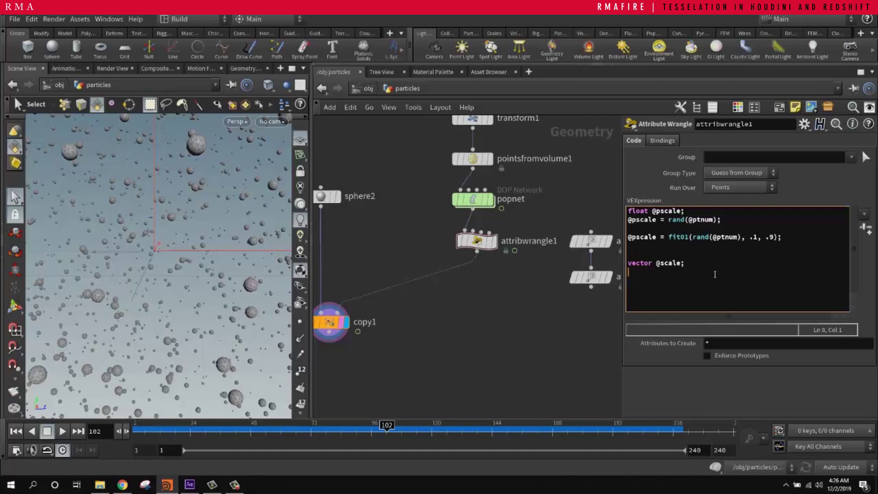
pyautogui.moveTo(787, 238); pyautogui.dragTo(635, 245)
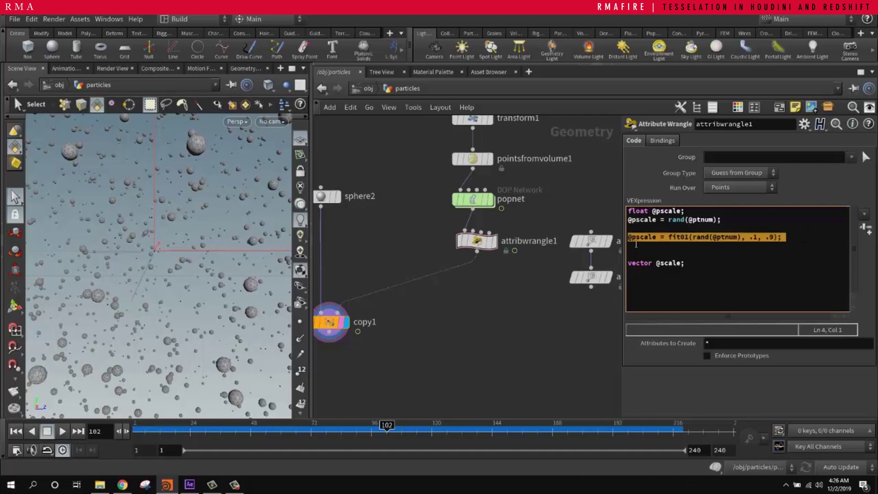
pyautogui.hotkey('ctrl', 'c')
pyautogui.click(657, 282)
pyautogui.hotkey('ctrl', 'v')
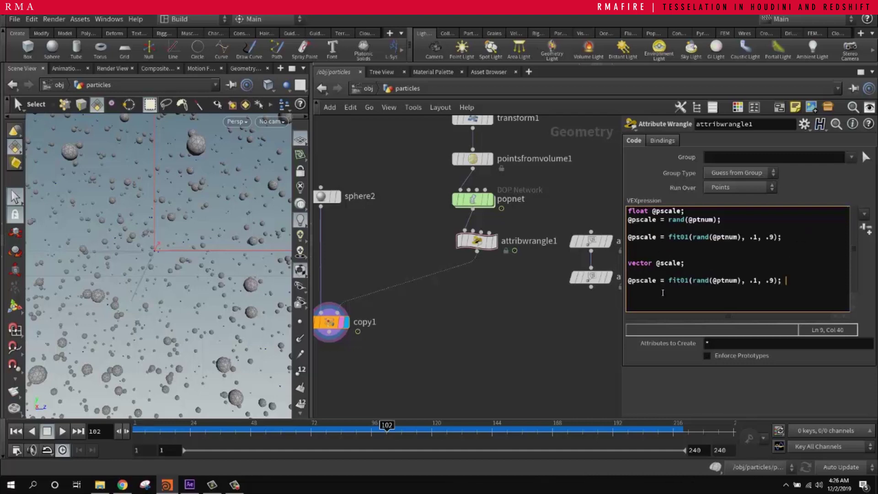
pyautogui.moveTo(657, 281); pyautogui.dragTo(633, 283)
pyautogui.press('BackSpace')
pyautogui.press('BackSpace')
pyautogui.write('scale.y')
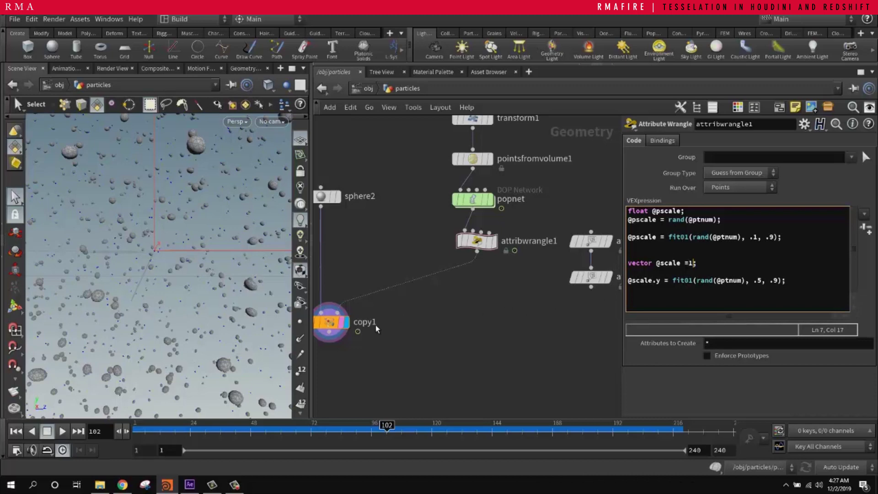
pyautogui.press('Escape')
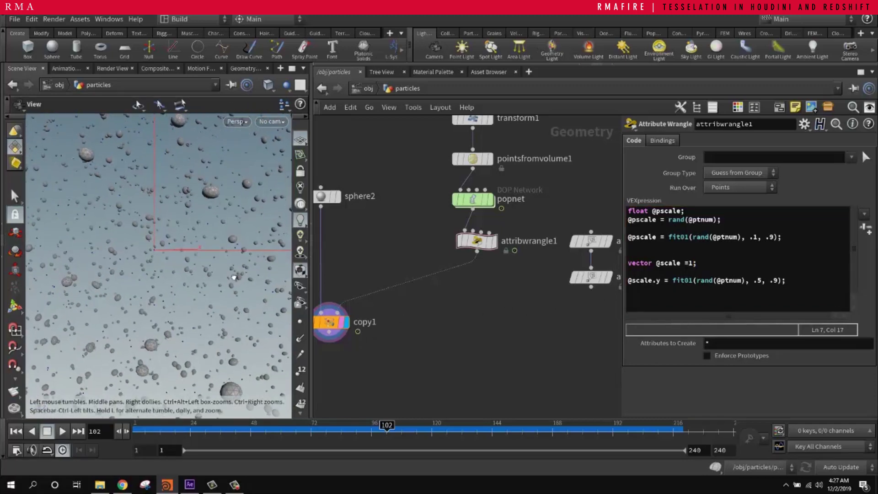
pyautogui.moveTo(234, 277); pyautogui.dragTo(241, 206)
pyautogui.press('s')
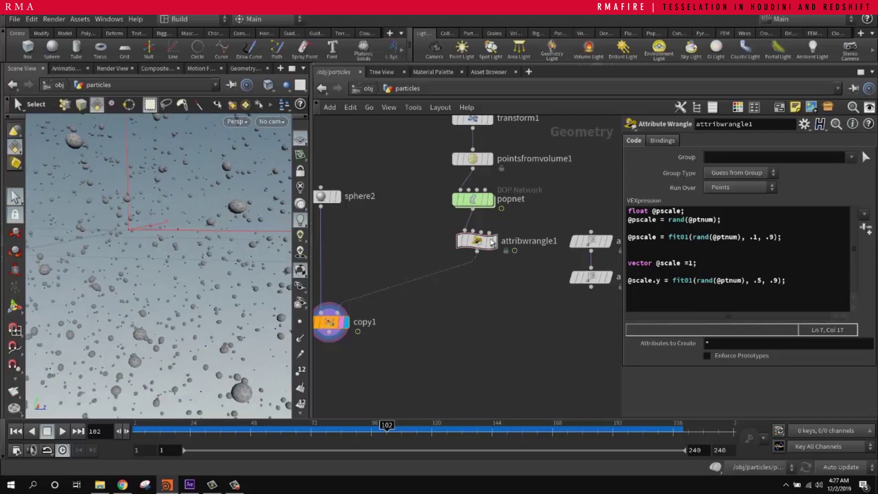
pyautogui.click(761, 280)
pyautogui.press('BackSpace')
pyautogui.write('1')
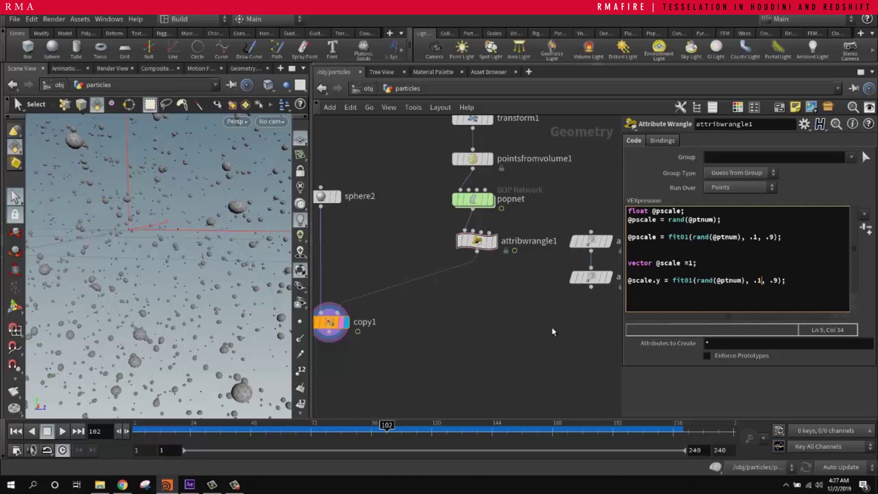
pyautogui.press('Escape')
pyautogui.moveTo(132, 328); pyautogui.dragTo(173, 290)
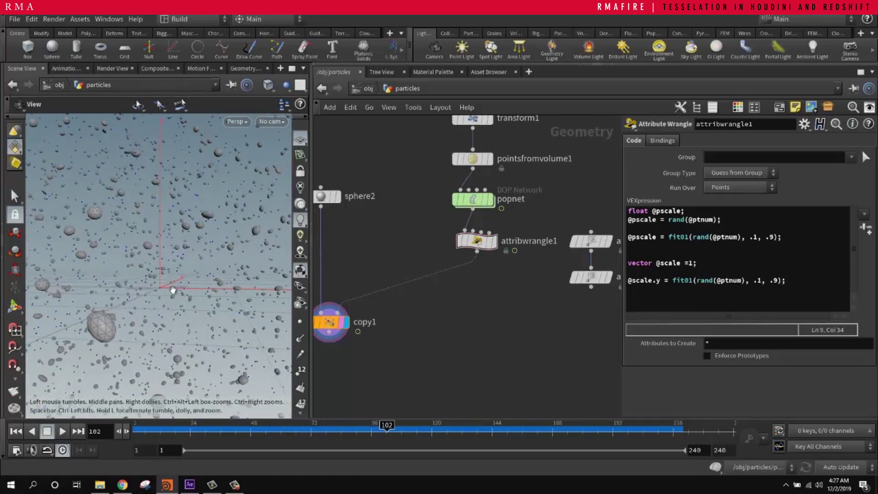
pyautogui.doubleClick(659, 280)
pyautogui.write('x')
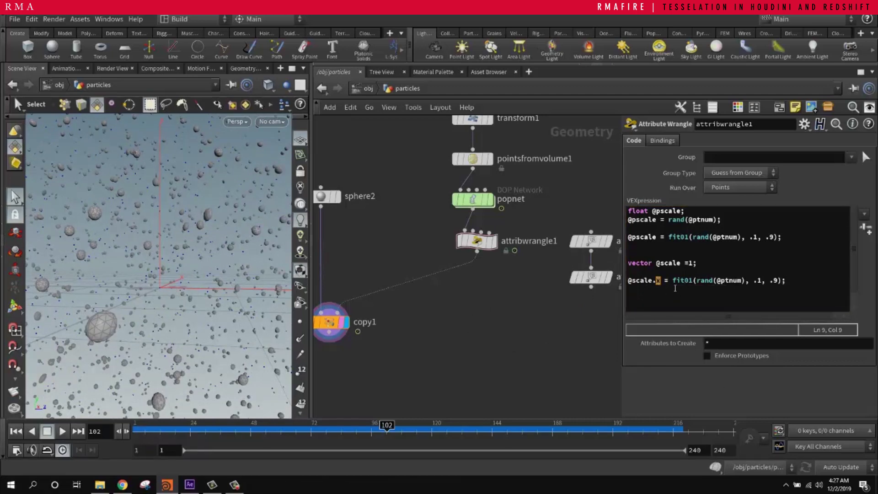
pyautogui.click(640, 306)
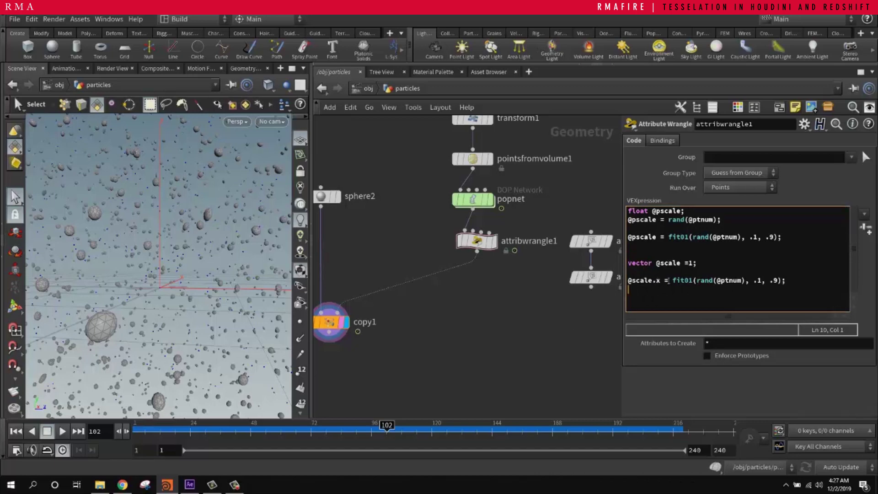
pyautogui.moveTo(518, 312); pyautogui.dragTo(561, 309, button='middle')
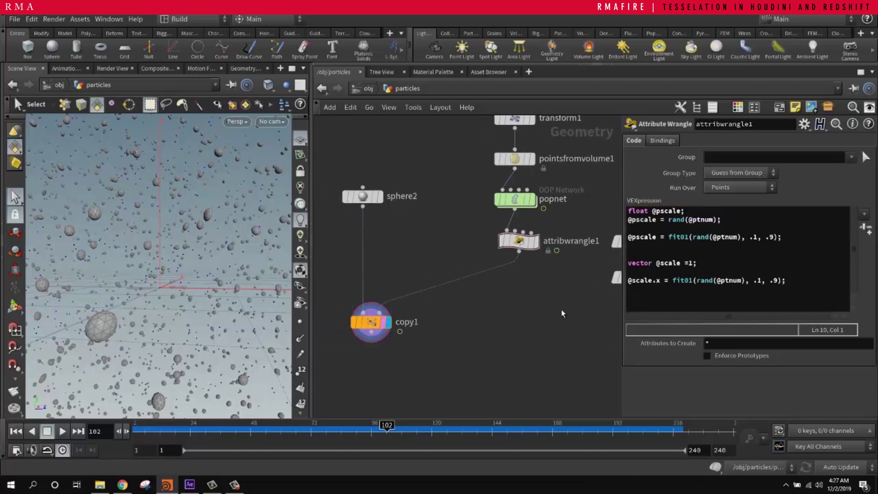
pyautogui.scroll(2, 561, 309)
pyautogui.scroll(-3, 479, 293)
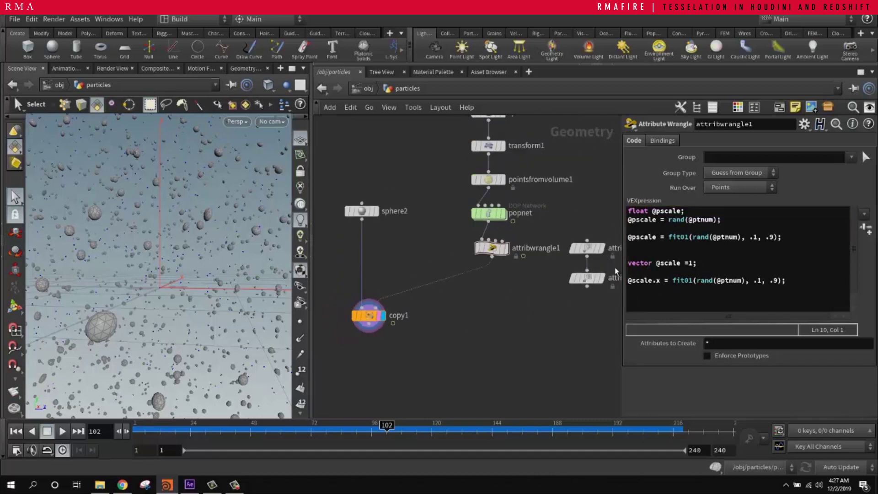
pyautogui.click(628, 264)
pyautogui.write('//')
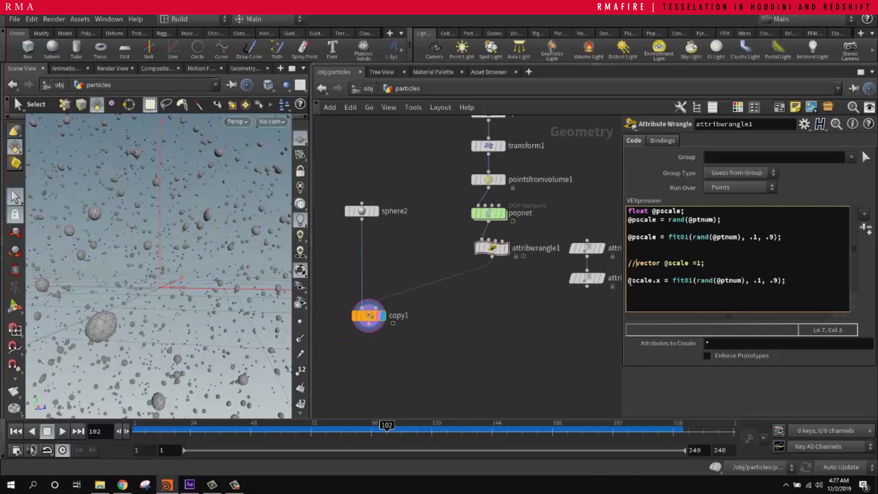
pyautogui.click(628, 281)
pyautogui.write('//')
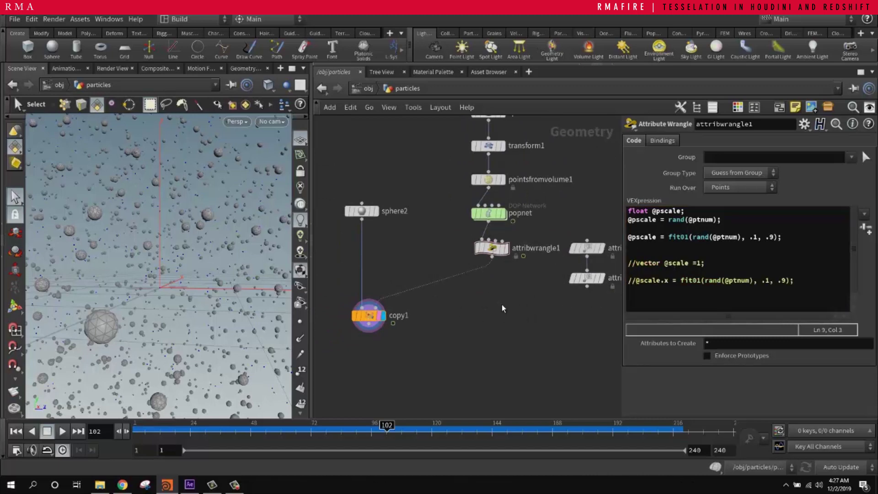
# Step: Insert a second Attribute Wrangle between attribwrangle1 and copy1
pyautogui.press('Tab')
pyautogui.write('wrangle')
pyautogui.click(621, 73)
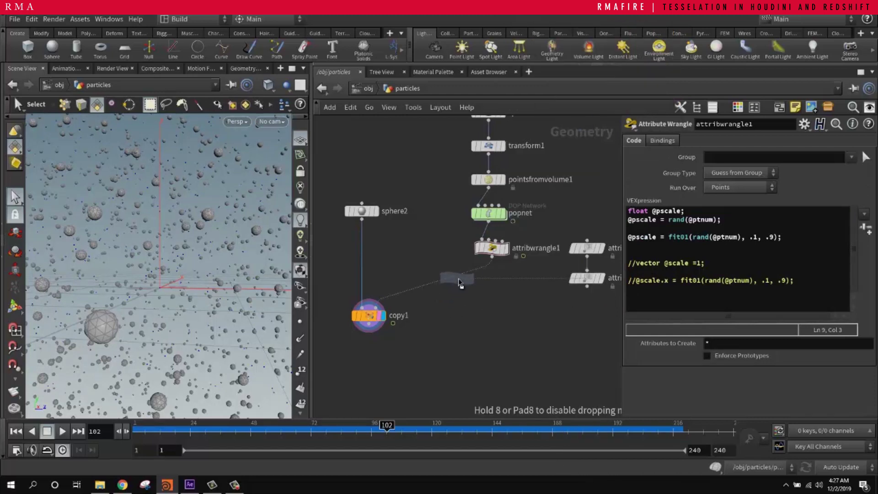
pyautogui.click(495, 296)
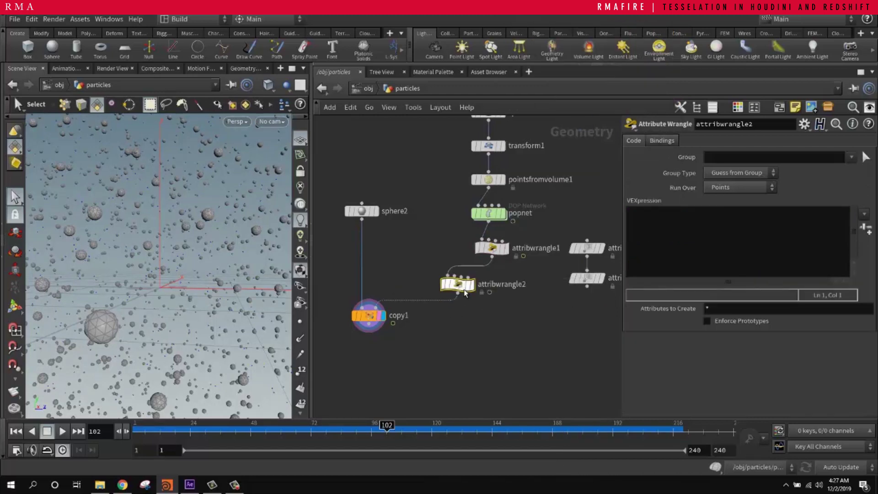
pyautogui.click(725, 212)
pyautogui.write('@Cd')
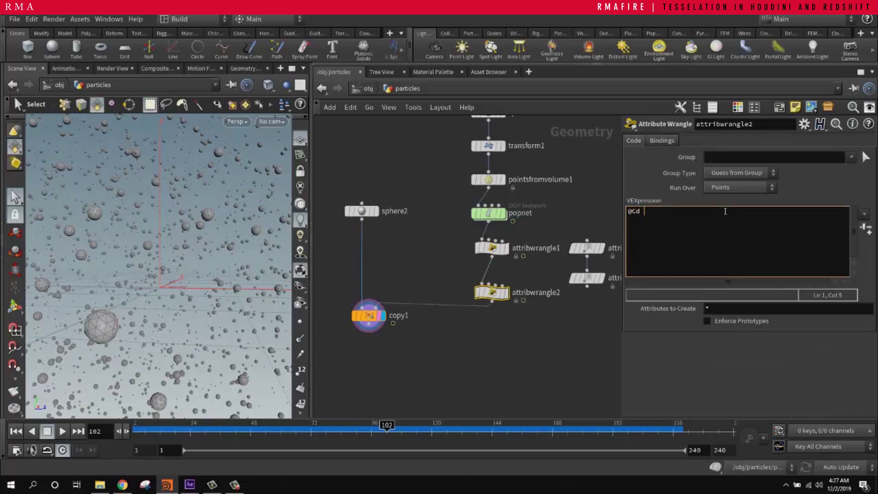
pyautogui.write(' = 1;')
pyautogui.press('Return')
pyautogui.write('@Cd = chramp("')
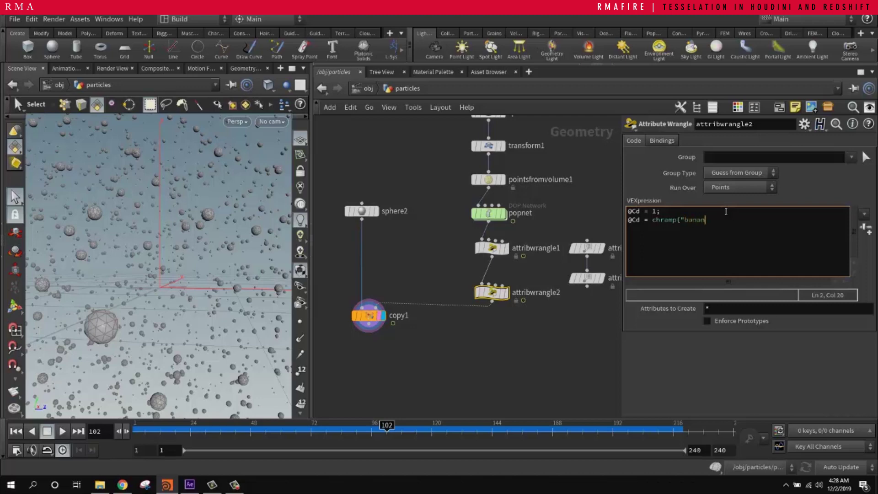
pyautogui.write('cho')
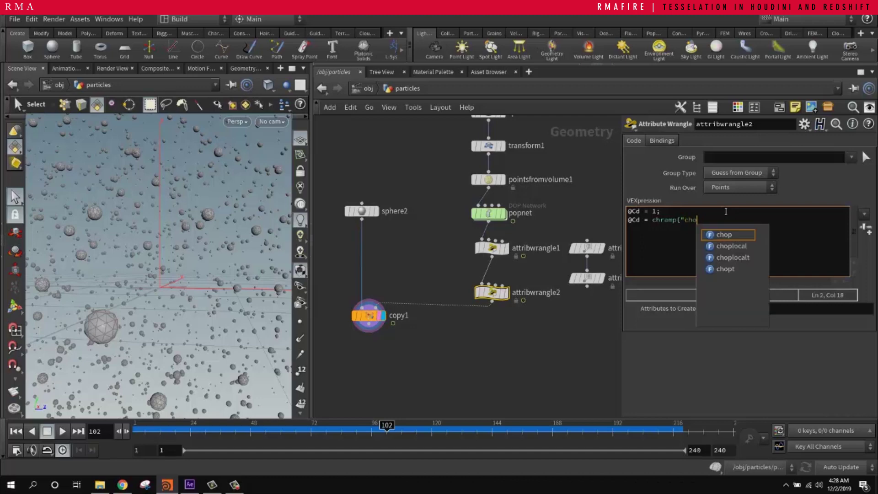
pyautogui.write('colate"')
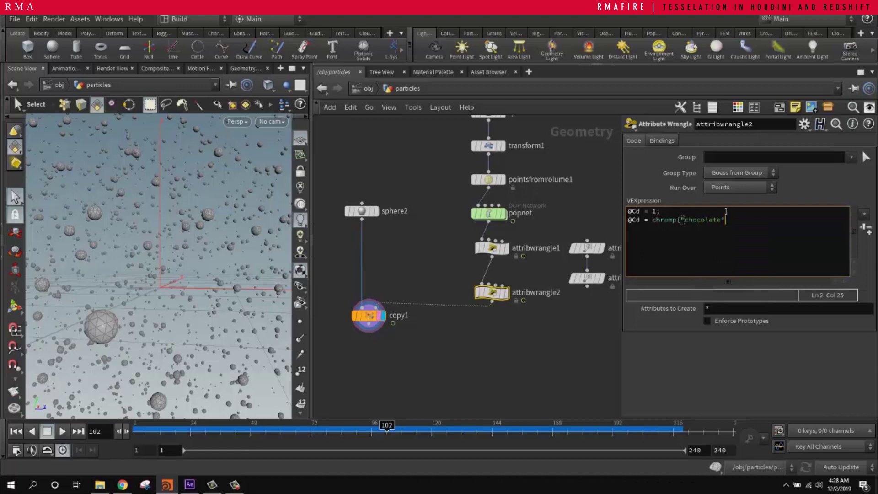
pyautogui.write(', rand')
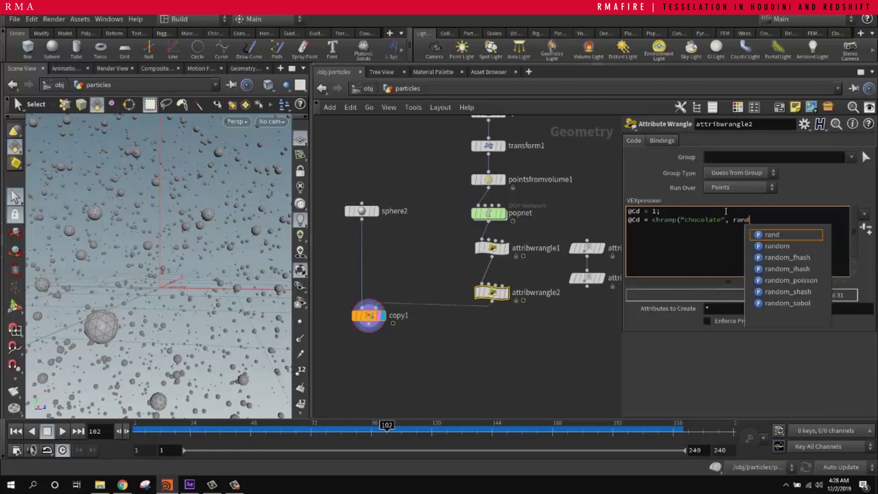
pyautogui.write('(@pt')
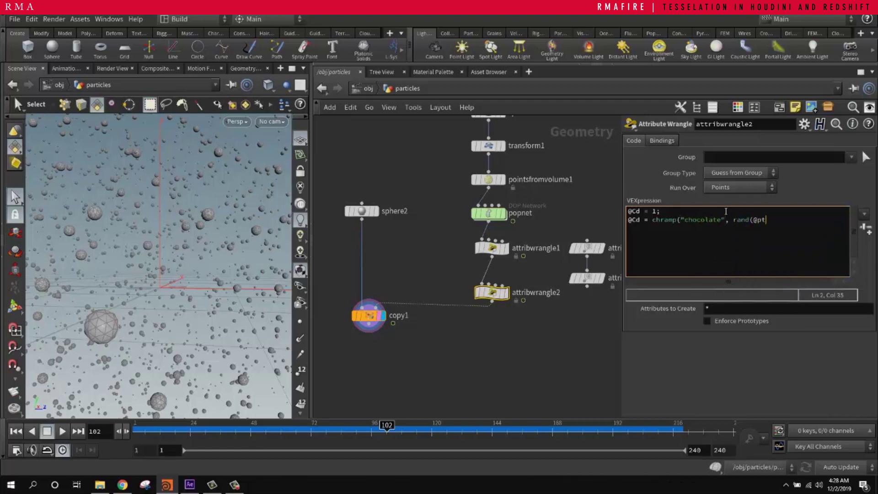
pyautogui.write('num+ 334);')
# Step: Create the ramp parameter referenced in the code and add the missing closing parenthesis to the chramp line
pyautogui.click(866, 228)
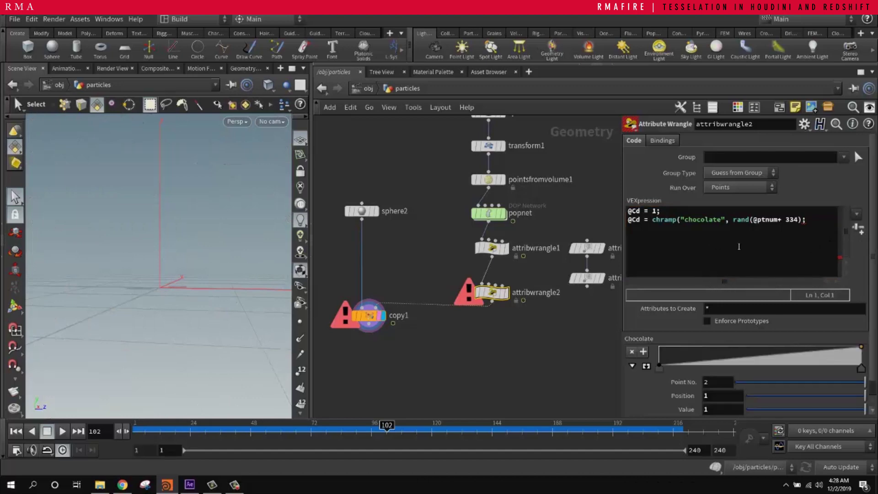
pyautogui.click(806, 220)
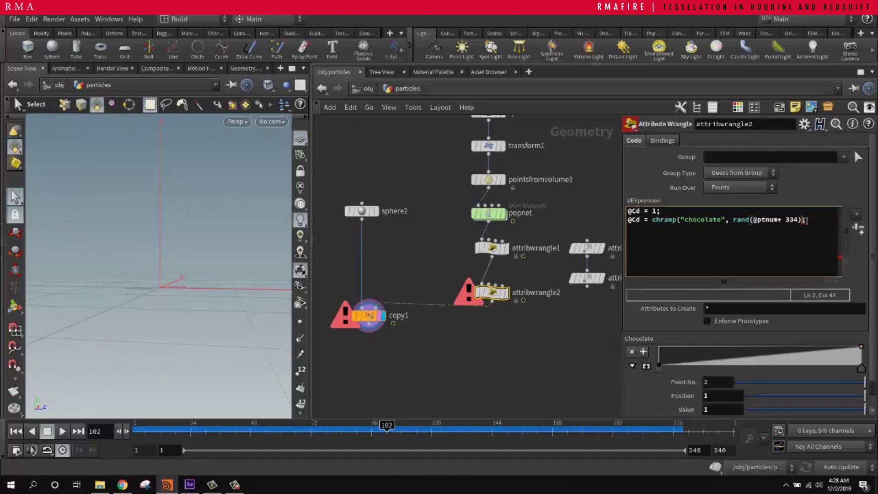
pyautogui.write(')')
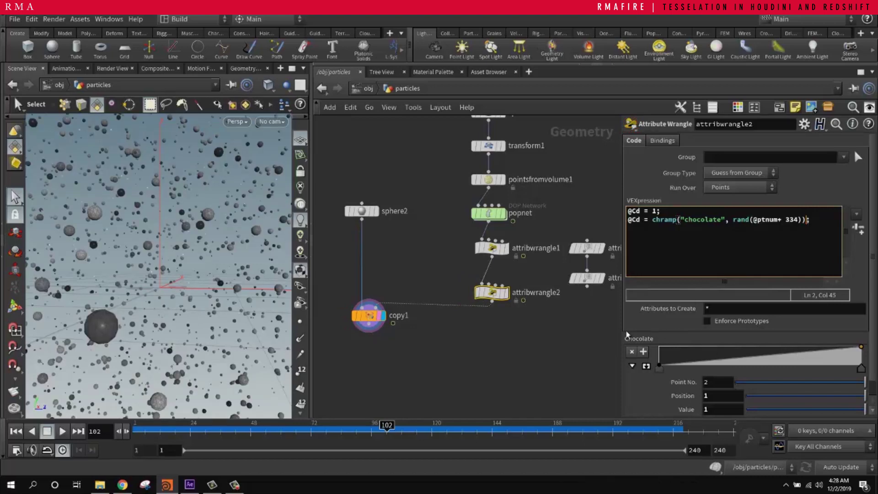
# Step: Enlarge the Chocolate ramp and add a low-value point just past its middle to darken more spheres
pyautogui.scroll(-1, 630, 319)
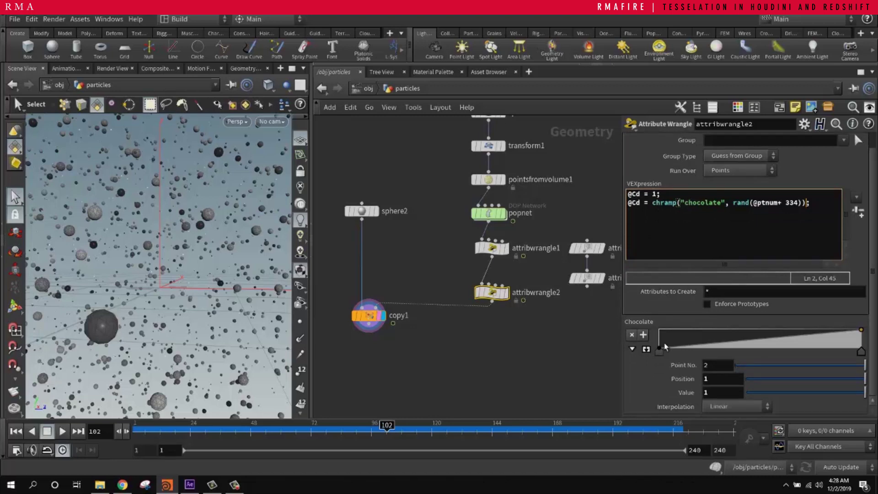
pyautogui.click(646, 349)
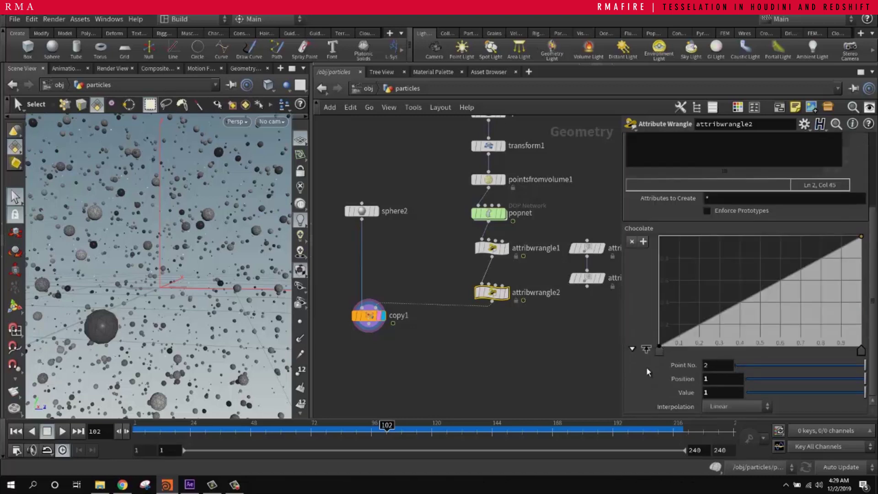
pyautogui.scroll(2, 675, 178)
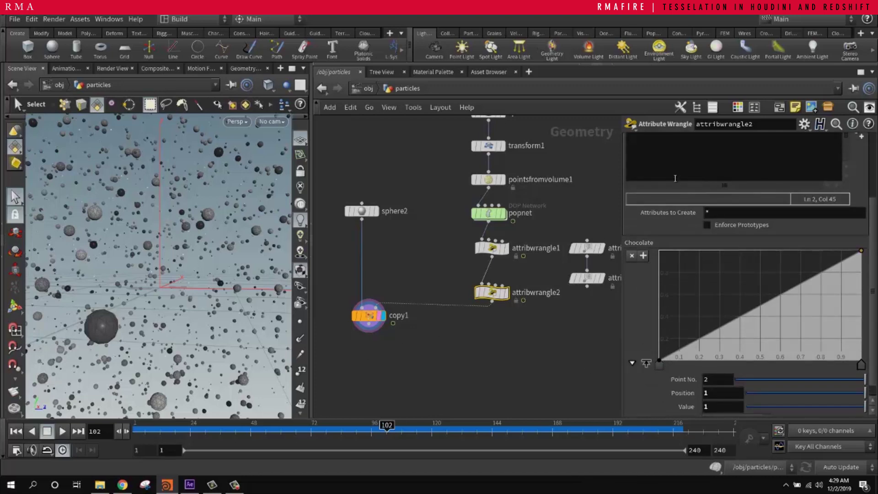
pyautogui.scroll(3, 846, 208)
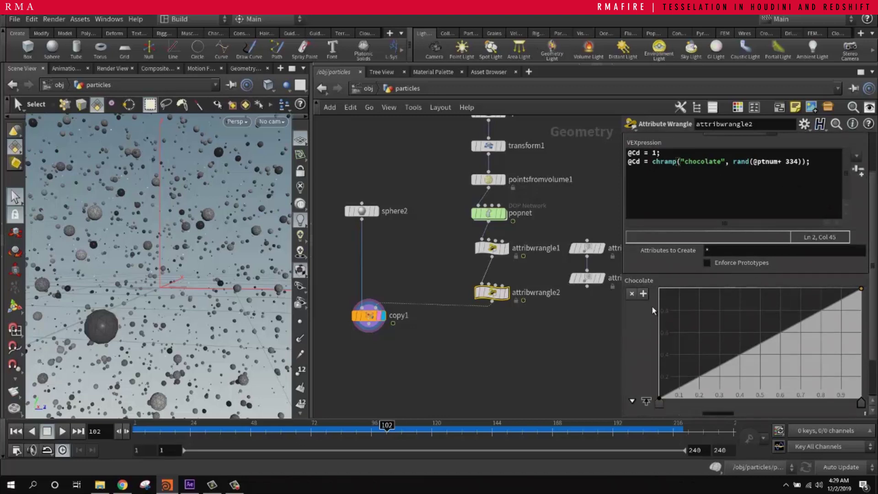
pyautogui.moveTo(758, 346); pyautogui.dragTo(767, 380)
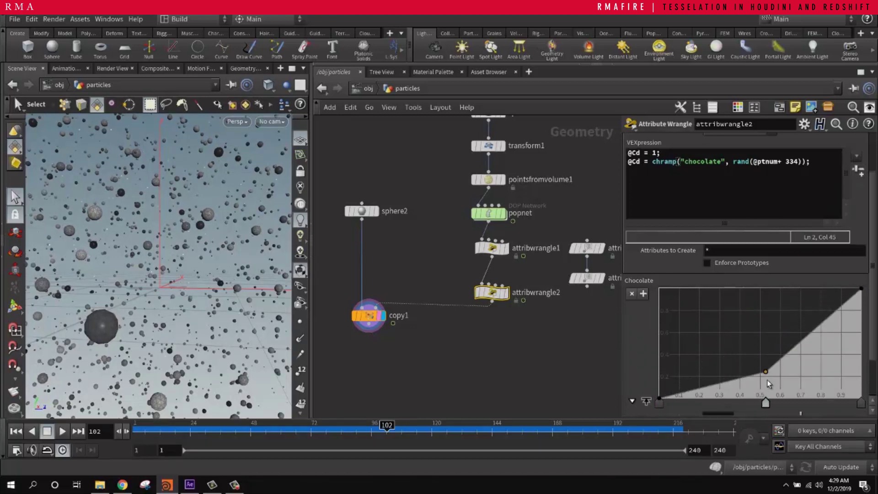
pyautogui.scroll(-1, 642, 347)
pyautogui.scroll(2, 642, 346)
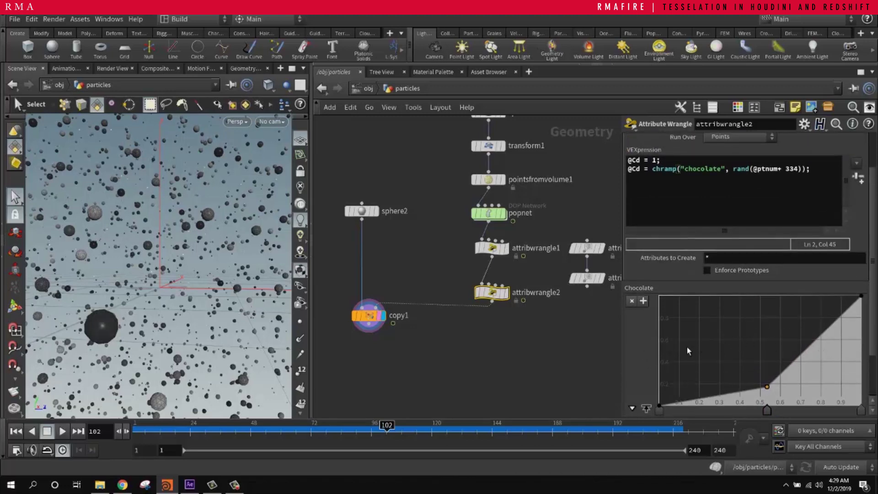
pyautogui.scroll(1, 828, 142)
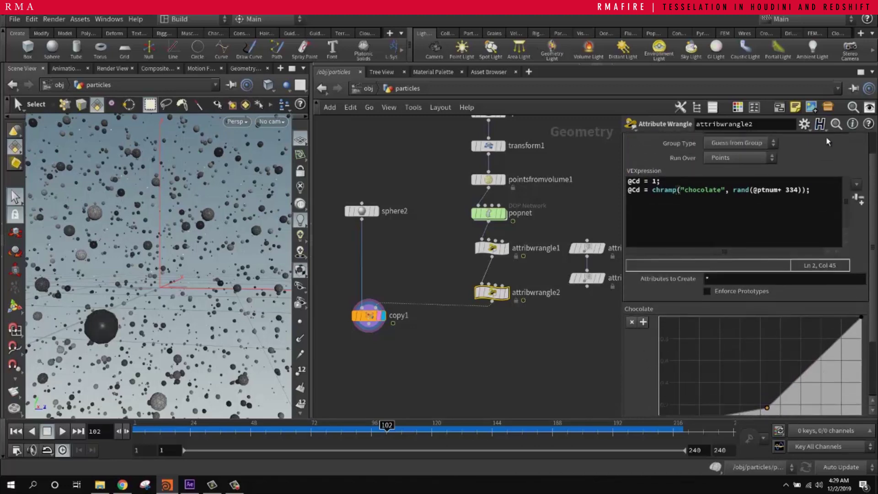
# Step: Edit attribwrangle2's parameter interface so the Chocolate parameter's ramp type is Color
pyautogui.click(804, 124)
pyautogui.click(780, 134)
pyautogui.click(531, 293)
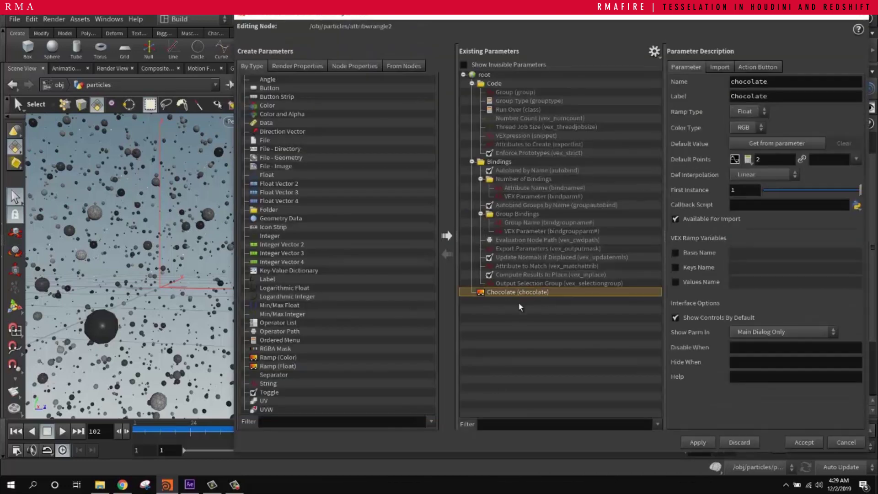
pyautogui.click(745, 112)
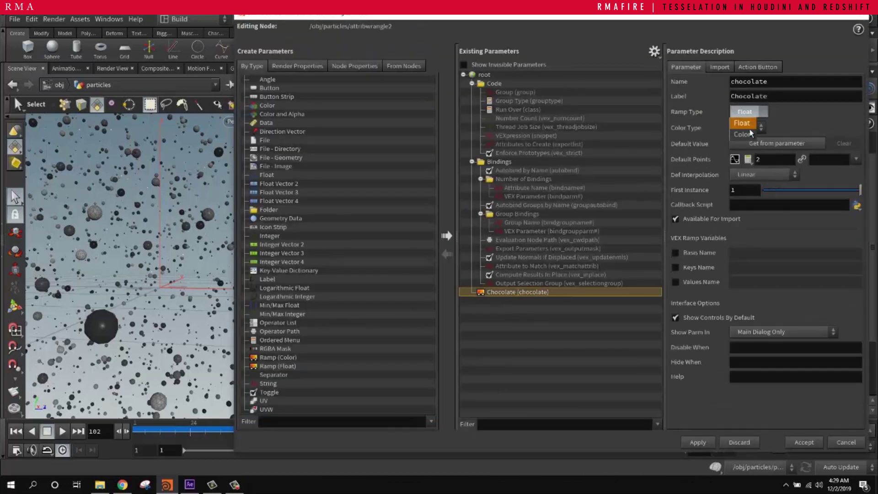
pyautogui.click(747, 139)
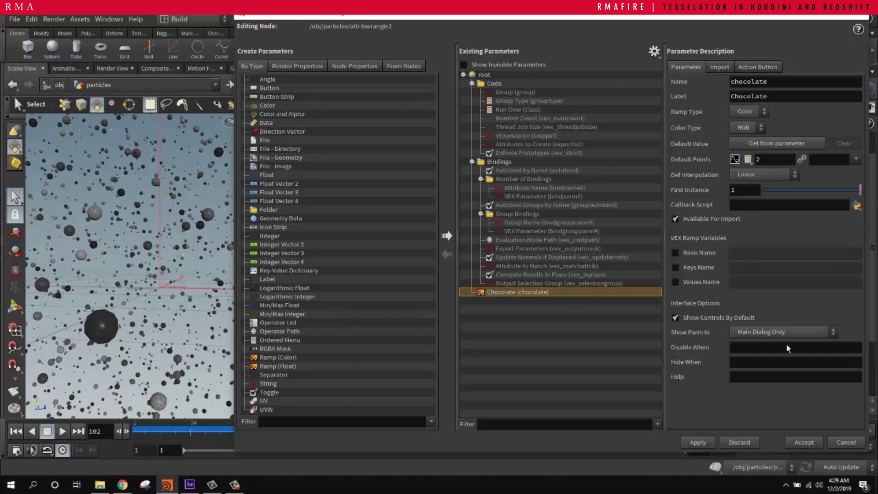
pyautogui.click(804, 442)
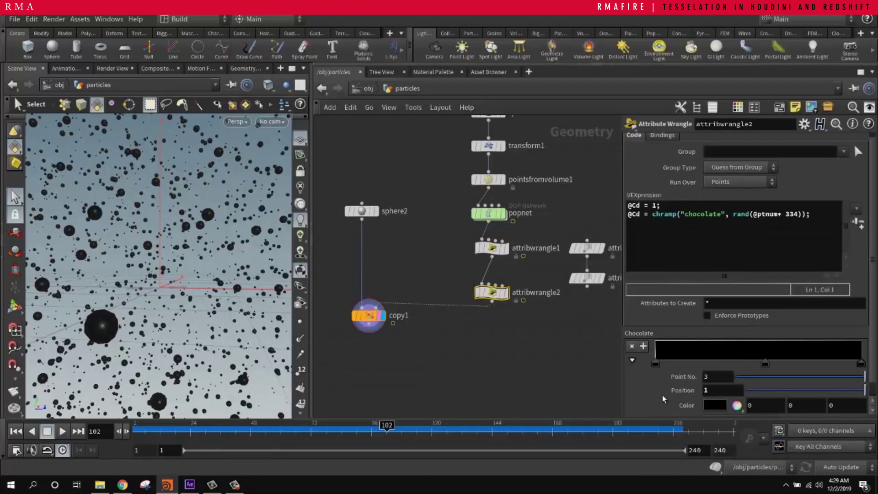
# Step: Move the Chocolate ramp's middle point to position 0.0888889 and colour it green (0, 0.5, 0)
pyautogui.click(765, 364)
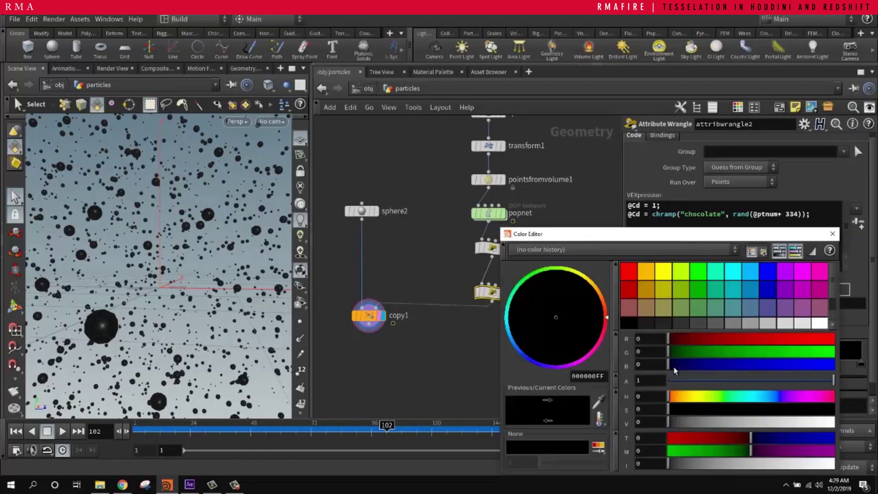
pyautogui.doubleClick(676, 371)
pyautogui.click(691, 289)
pyautogui.click(832, 234)
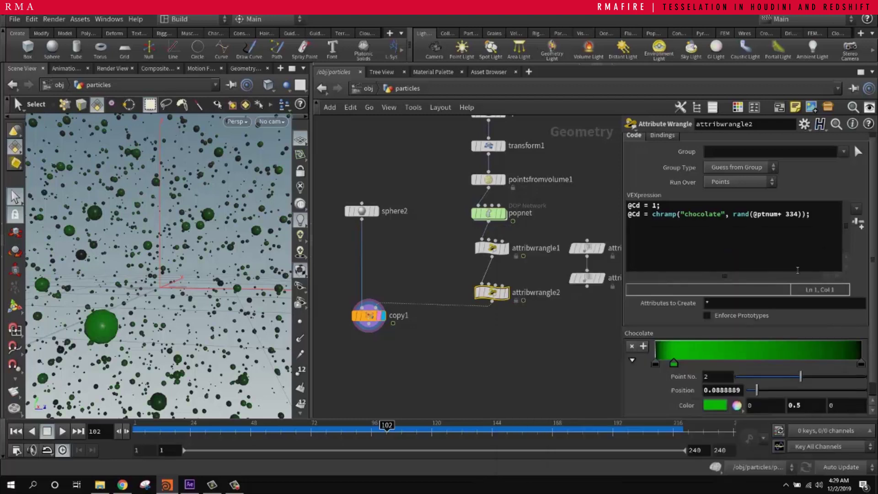
# Step: Colour the Chocolate ramp's first point yellow (1, 1, 0) and its last point pink (1, 0, 0.5)
pyautogui.doubleClick(656, 366)
pyautogui.click(663, 271)
pyautogui.click(832, 234)
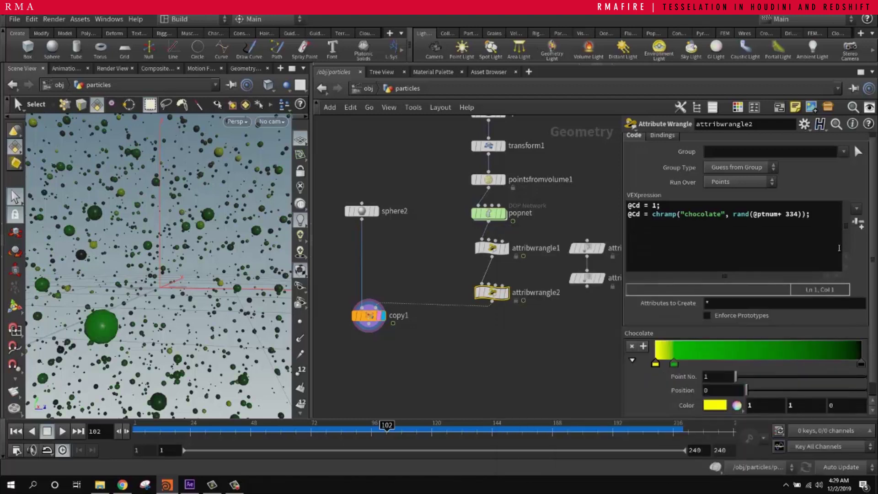
pyautogui.doubleClick(862, 363)
pyautogui.click(823, 272)
pyautogui.click(833, 234)
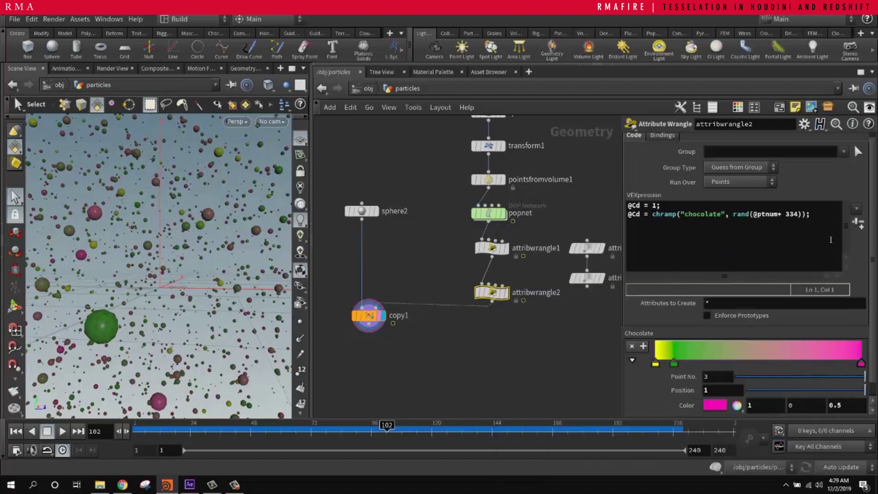
# Step: Inspect the coloured spheres from another angle at frame 149
pyautogui.press('space')
pyautogui.moveTo(182, 298); pyautogui.dragTo(142, 269)
pyautogui.moveTo(288, 430); pyautogui.dragTo(505, 432)
pyautogui.press('space')
pyautogui.moveTo(237, 347); pyautogui.dragTo(173, 215)
pyautogui.scroll(-2, 434, 316)
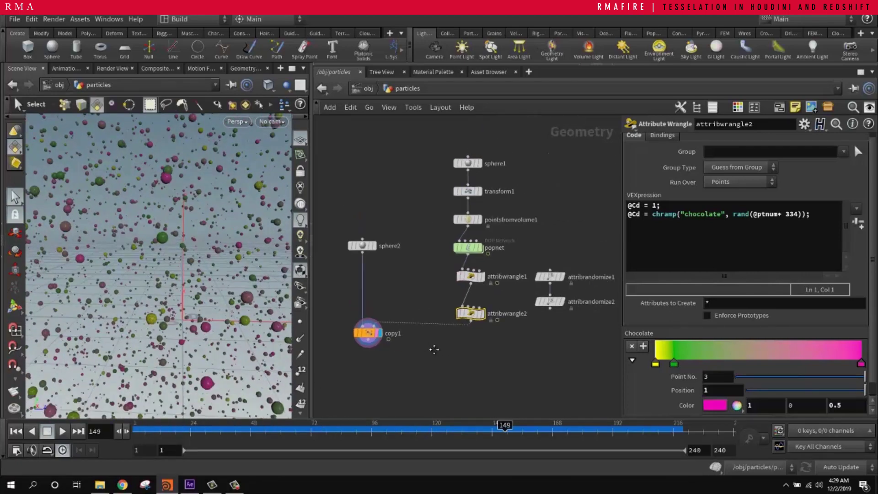
pyautogui.moveTo(436, 316); pyautogui.dragTo(404, 323, button='middle')
pyautogui.click(437, 280)
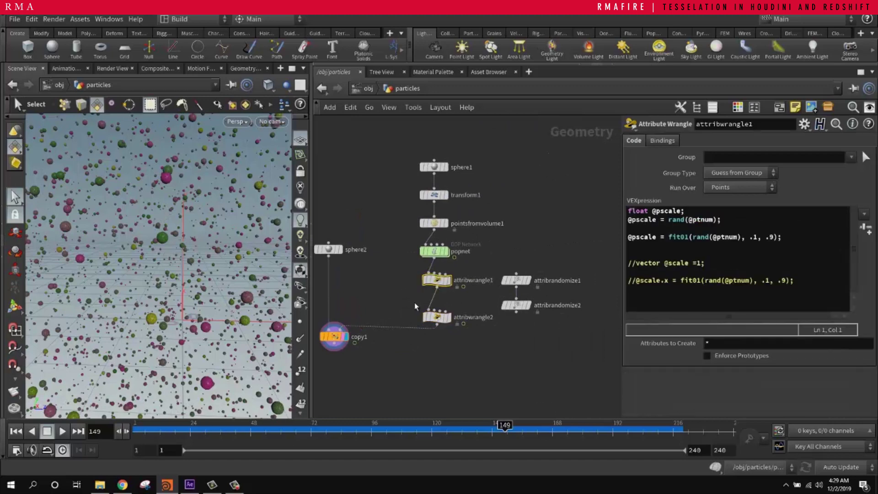
pyautogui.click(437, 317)
pyautogui.click(437, 280)
pyautogui.click(437, 317)
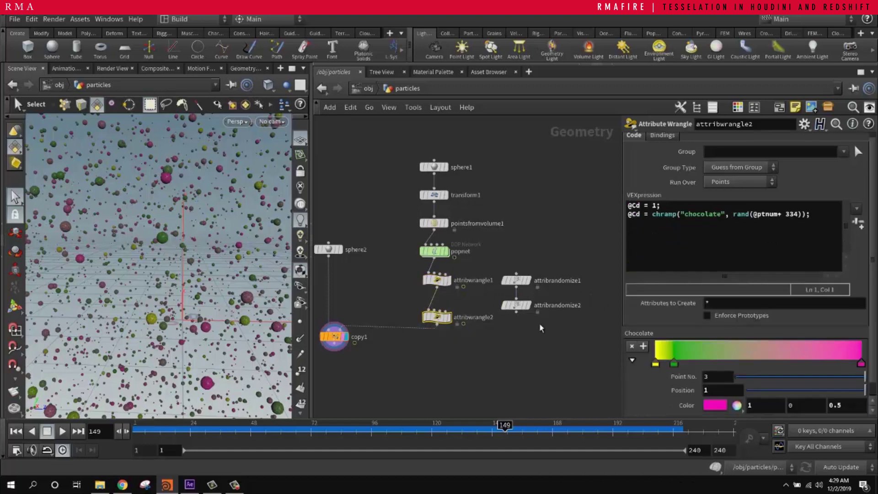
pyautogui.moveTo(642, 206); pyautogui.dragTo(623, 208)
# Step: Move the Chocolate ramp's green point to position 0.615556
pyautogui.scroll(-1, 646, 319)
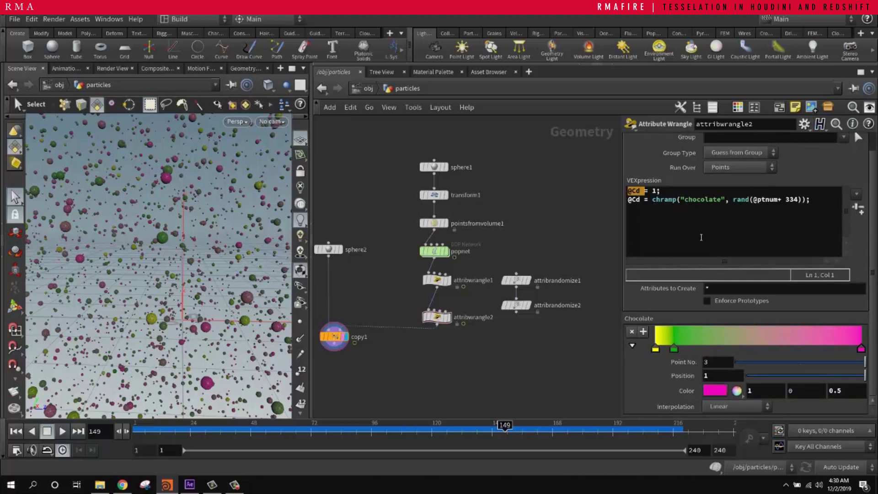
pyautogui.moveTo(673, 349); pyautogui.dragTo(785, 343)
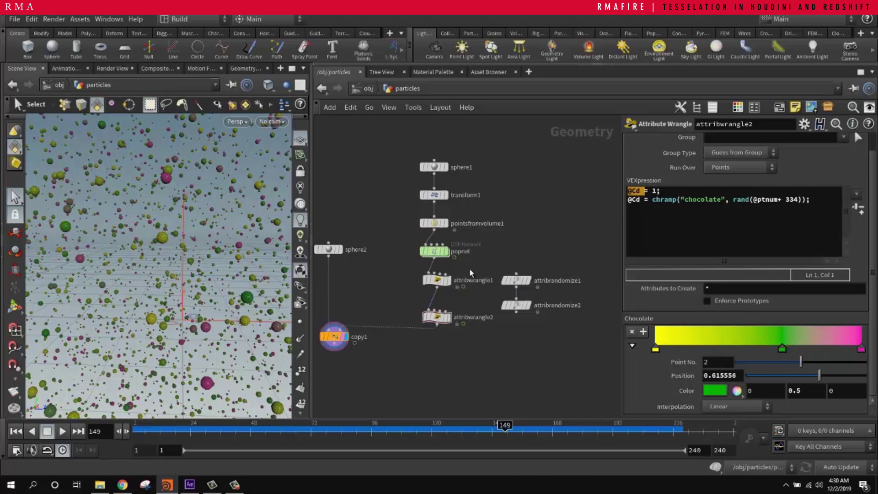